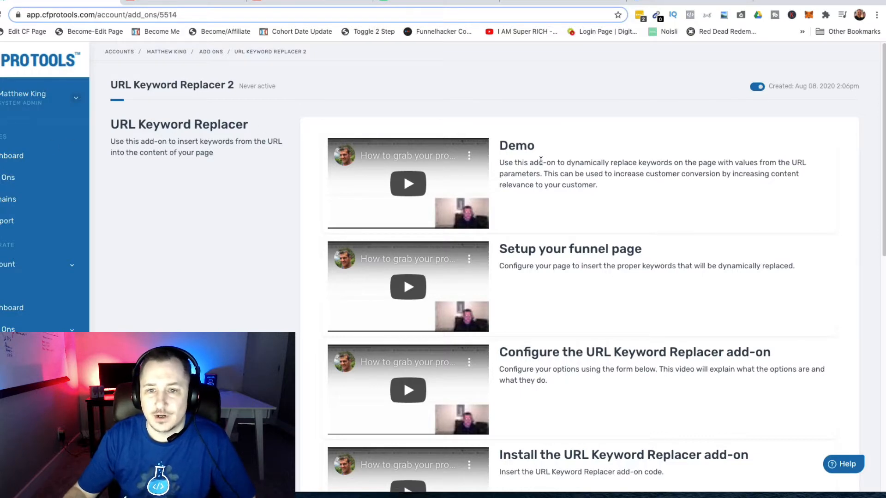
Highlight the add-on's Demo description, then go from the Add Ons list to the dashboard
{"action": "left_click_drag", "start_coordinate": [500, 162], "coordinate": [601, 186]}
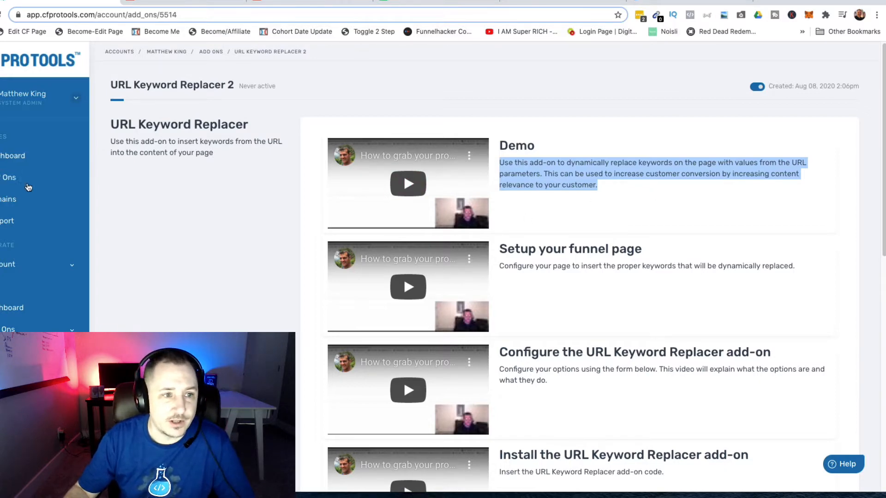
{"action": "left_click", "coordinate": [9, 180]}
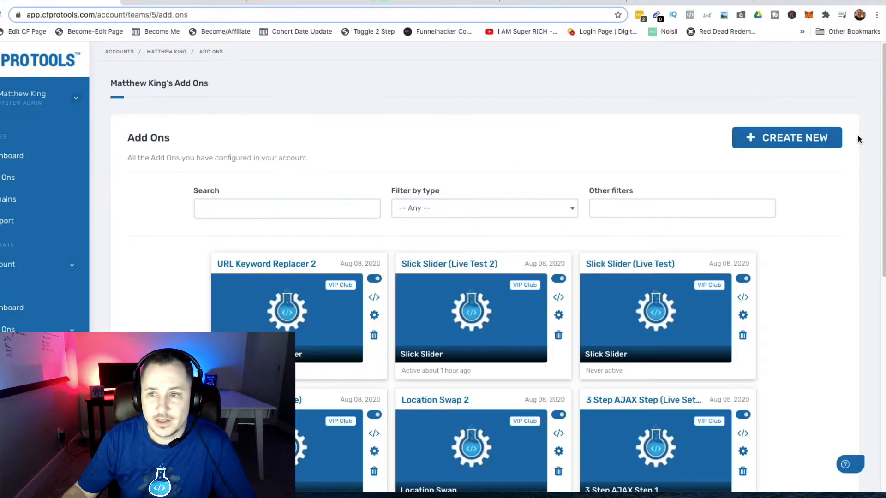
{"action": "left_click", "coordinate": [2, 154]}
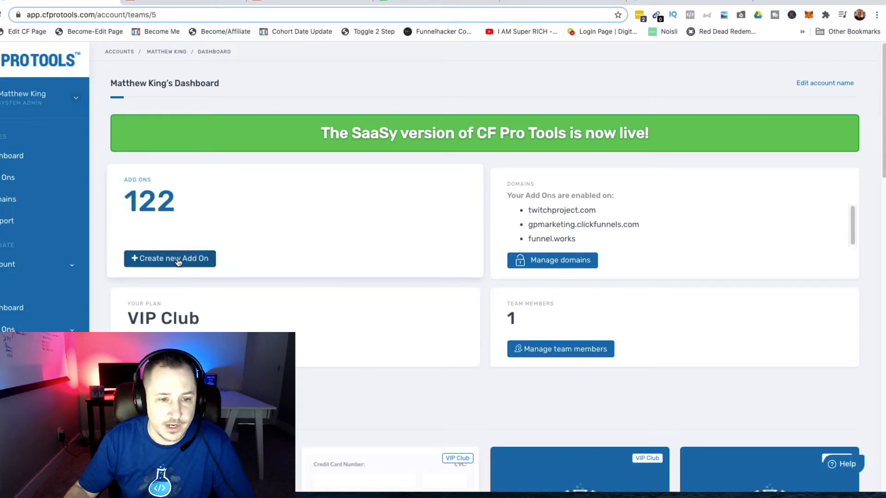
Search the new add-on catalogue for 'url keyword' and close it without creating an add-on
{"action": "left_click", "coordinate": [178, 259]}
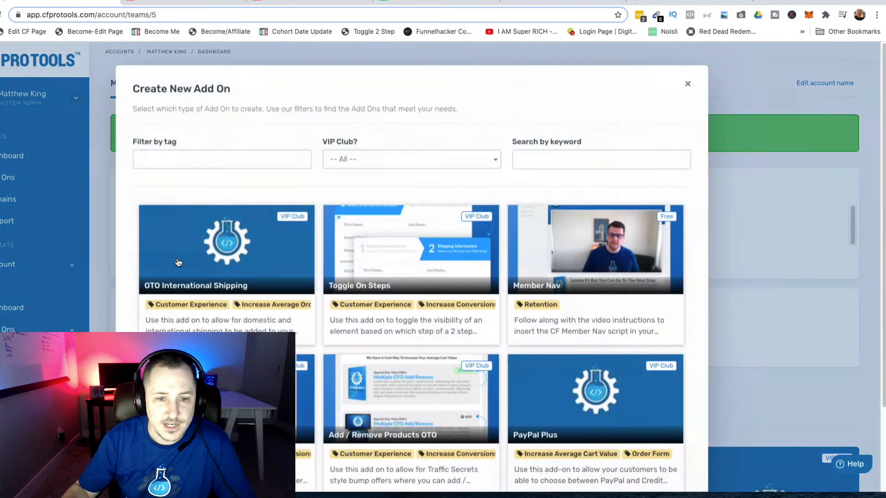
{"action": "left_click", "coordinate": [563, 158]}
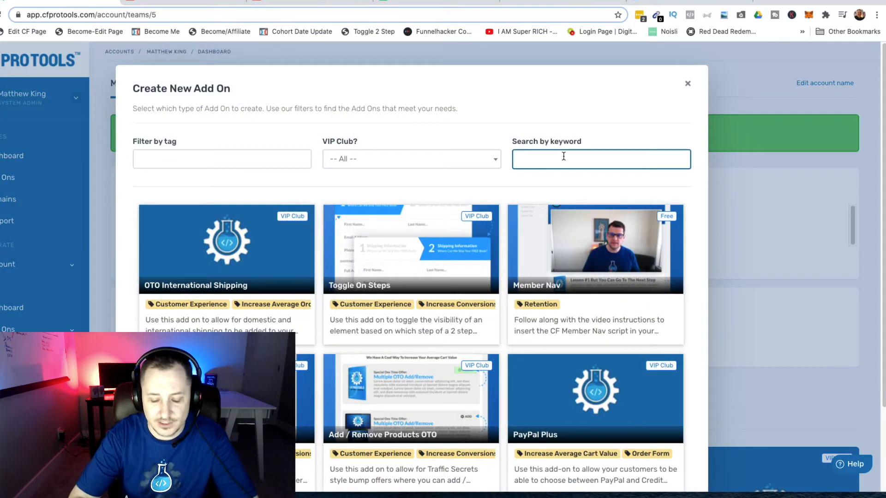
{"action": "type", "text": "url keyword"}
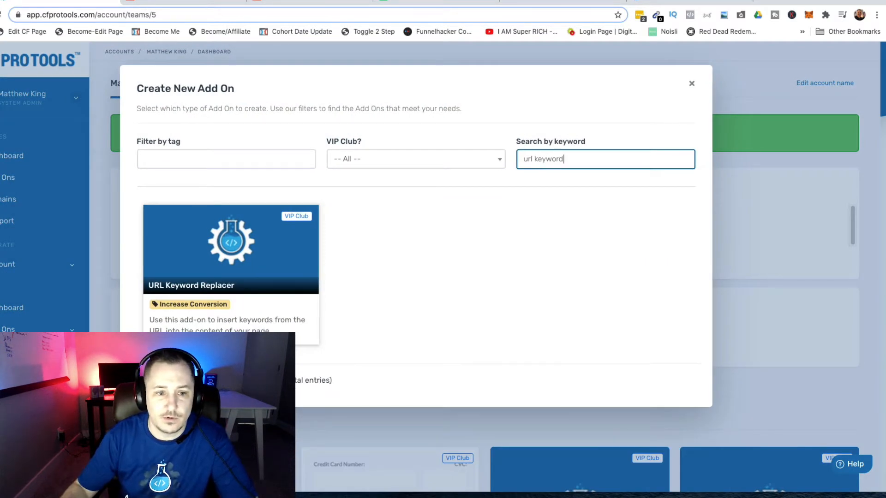
{"action": "left_click", "coordinate": [196, 248]}
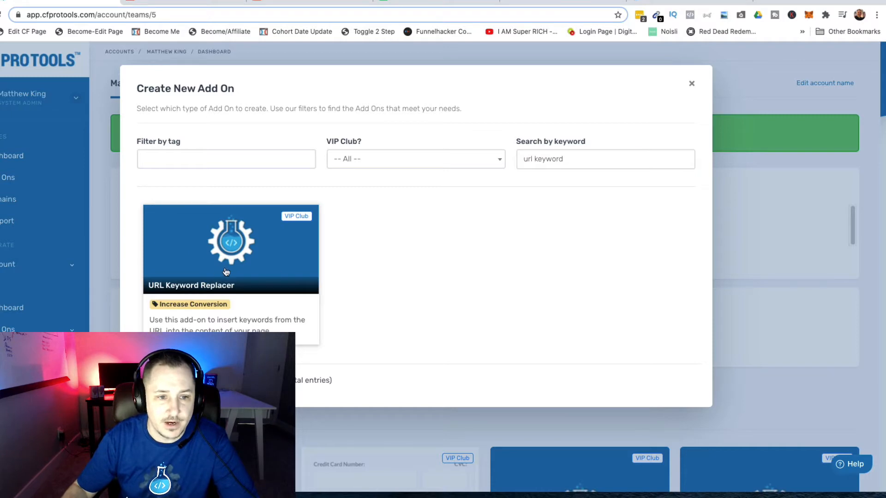
{"action": "left_click", "coordinate": [691, 85]}
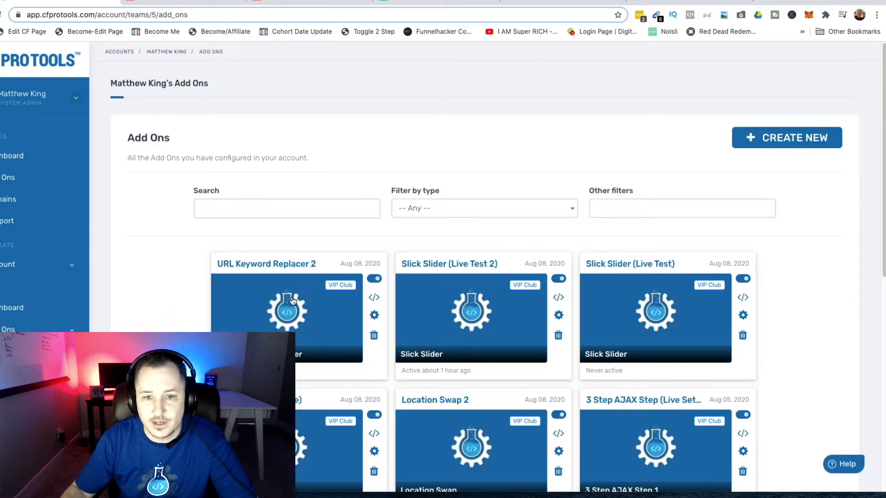
Open the URL Keyword Replacer 2 add-on and bring up its edit settings
{"action": "left_click", "coordinate": [273, 309]}
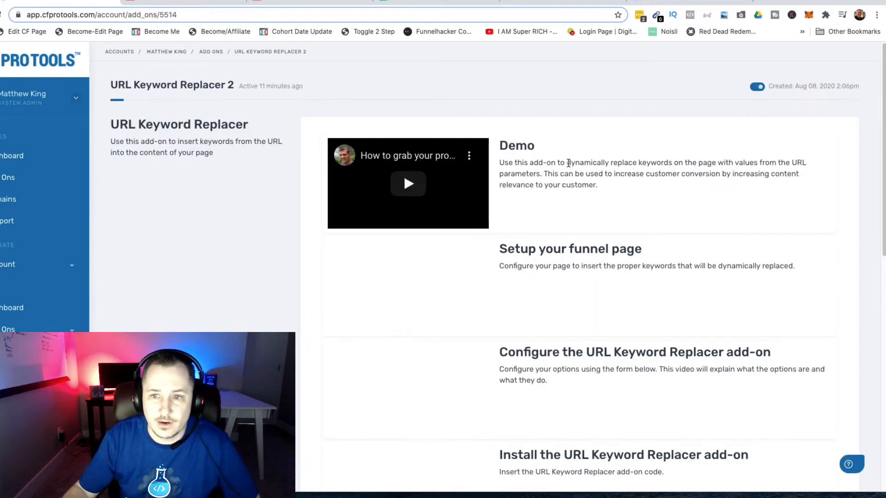
{"action": "scroll", "coordinate": [596, 193], "scroll_direction": "down", "scroll_amount": 6}
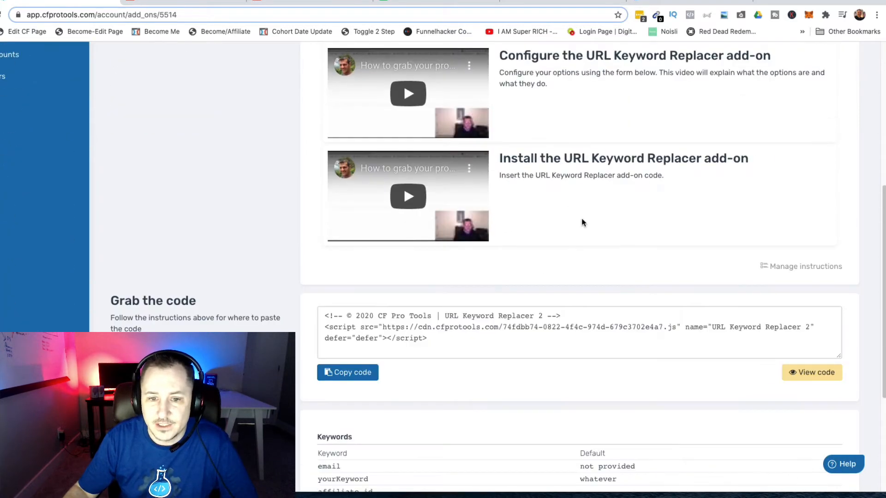
{"action": "scroll", "coordinate": [563, 244], "scroll_direction": "down", "scroll_amount": 3}
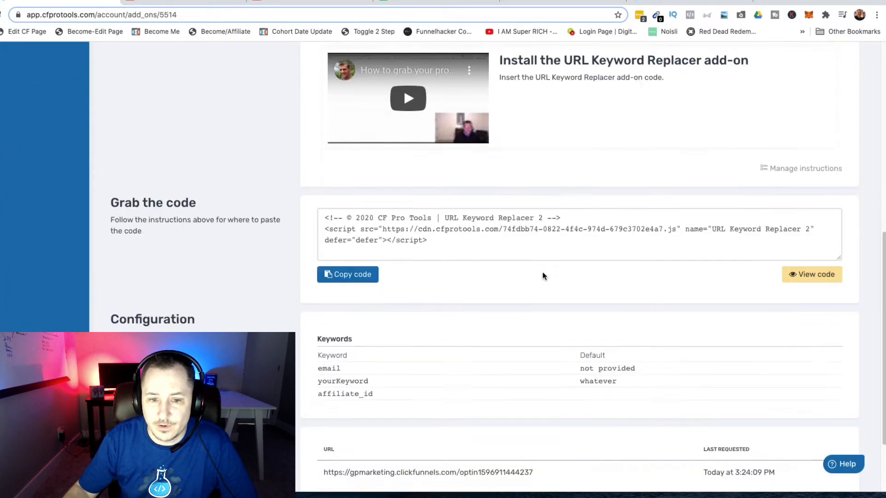
{"action": "scroll", "coordinate": [395, 404], "scroll_direction": "down", "scroll_amount": 2}
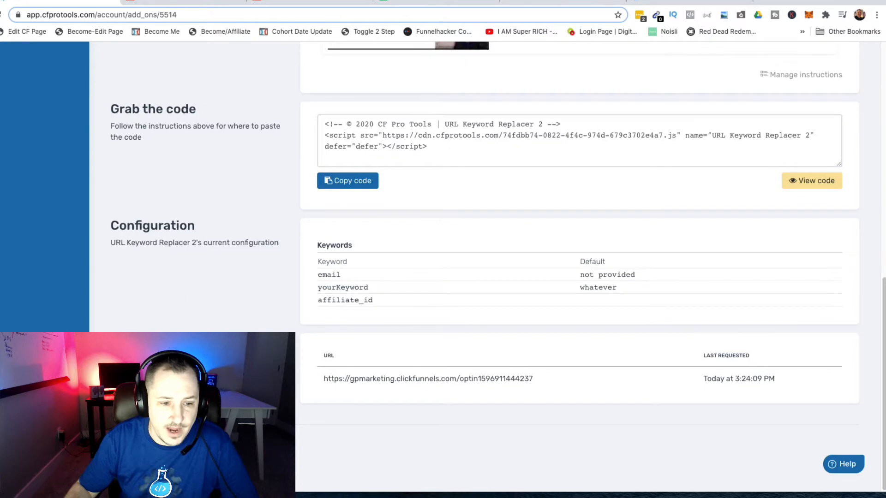
{"action": "left_click", "coordinate": [126, 444]}
{"action": "scroll", "coordinate": [595, 215], "scroll_direction": "down", "scroll_amount": 6}
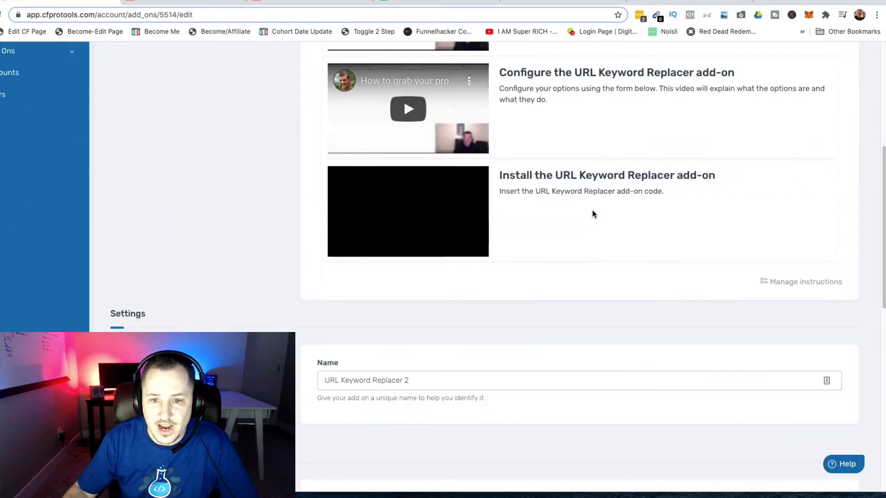
{"action": "scroll", "coordinate": [592, 217], "scroll_direction": "down", "scroll_amount": 3}
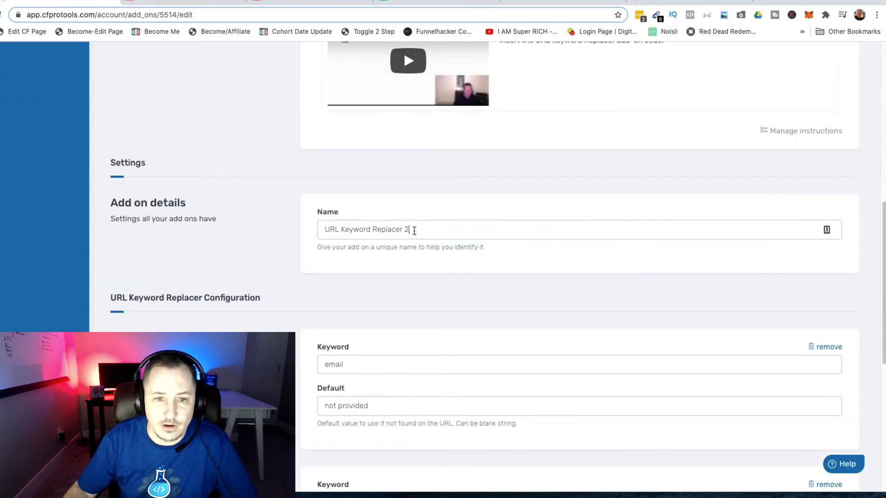
Replace the trailing '2' in the add-on name with '(Live Test)'
{"action": "left_click", "coordinate": [414, 230]}
{"action": "double_click", "coordinate": [407, 229]}
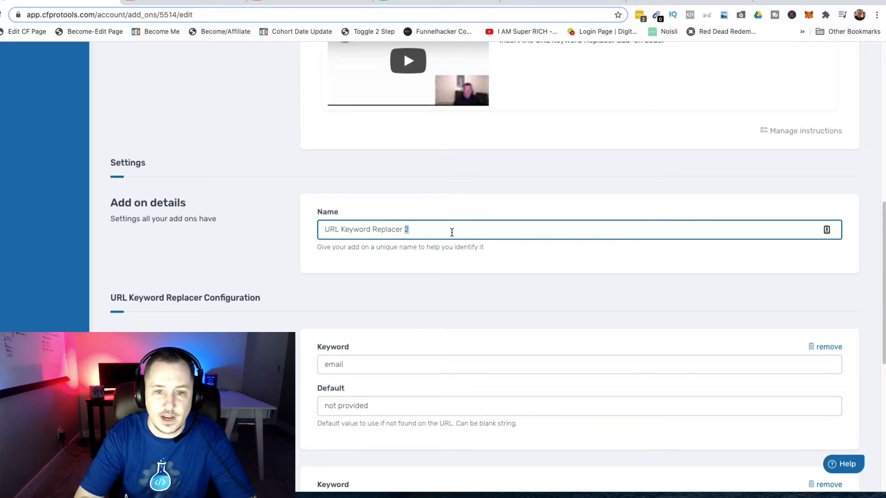
{"action": "type", "text": "(Live"}
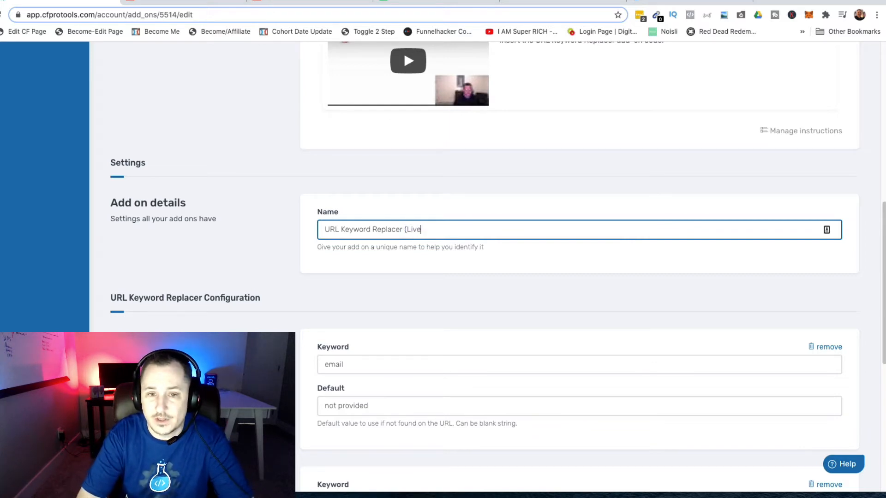
{"action": "type", "text": " S"}
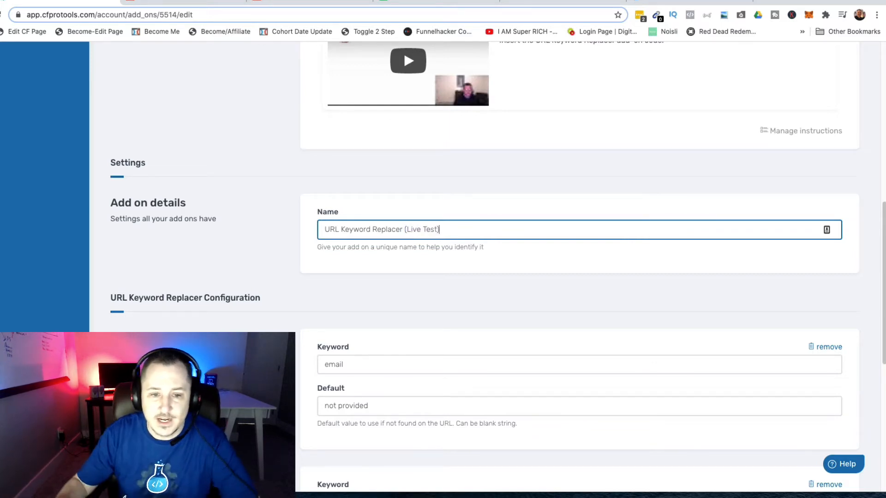
{"action": "scroll", "coordinate": [379, 292], "scroll_direction": "down", "scroll_amount": 4}
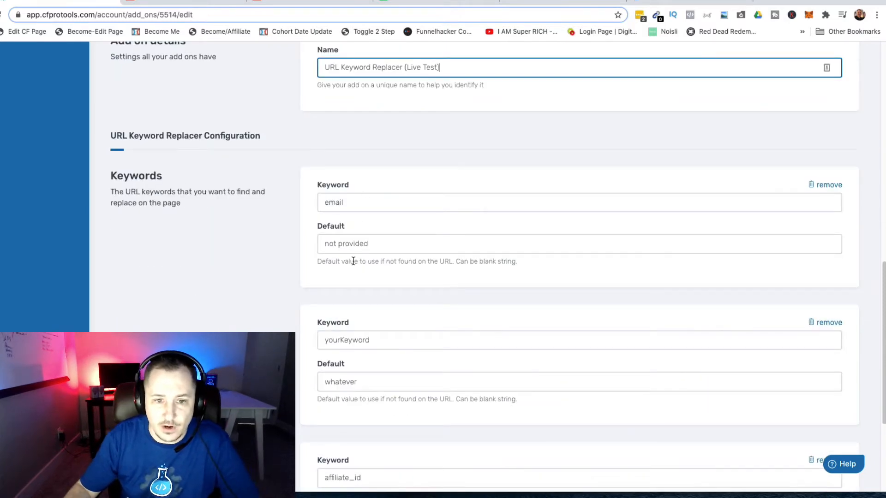
Replace the email keyword's 'not provided' default with 'enter your email'
{"action": "left_click_drag", "start_coordinate": [328, 241], "coordinate": [376, 240]}
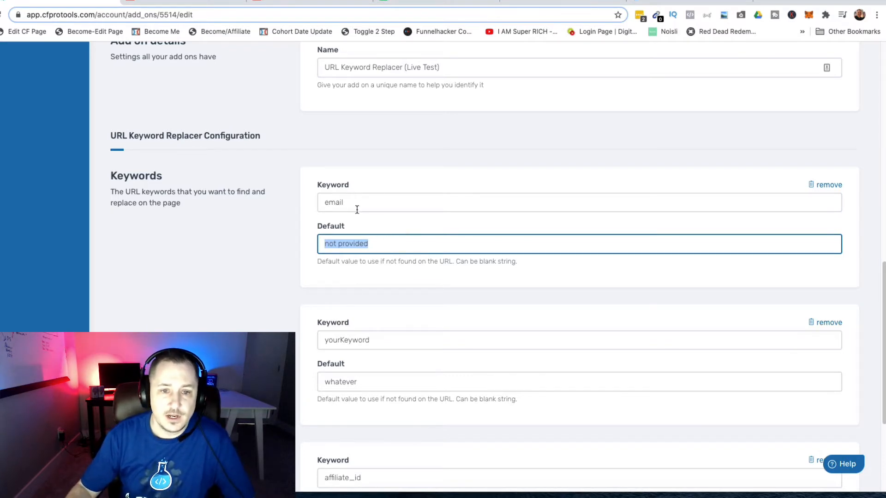
{"action": "scroll", "coordinate": [386, 246], "scroll_direction": "down", "scroll_amount": 2}
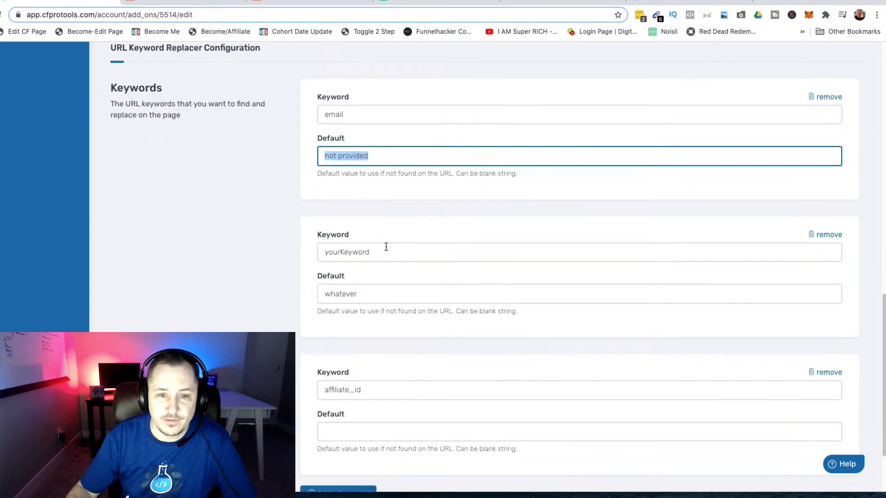
{"action": "left_click", "coordinate": [381, 157]}
{"action": "triple_click", "coordinate": [380, 157]}
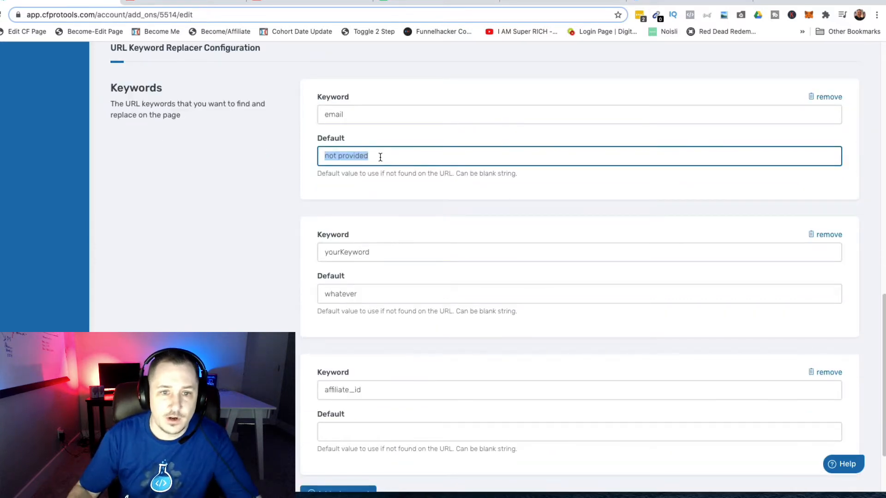
{"action": "type", "text": "enter"}
{"action": "key", "text": "BackSpace"}
{"action": "key", "text": "BackSpace"}
{"action": "key", "text": "BackSpace"}
{"action": "key", "text": "BackSpace"}
{"action": "key", "text": "BackSpace"}
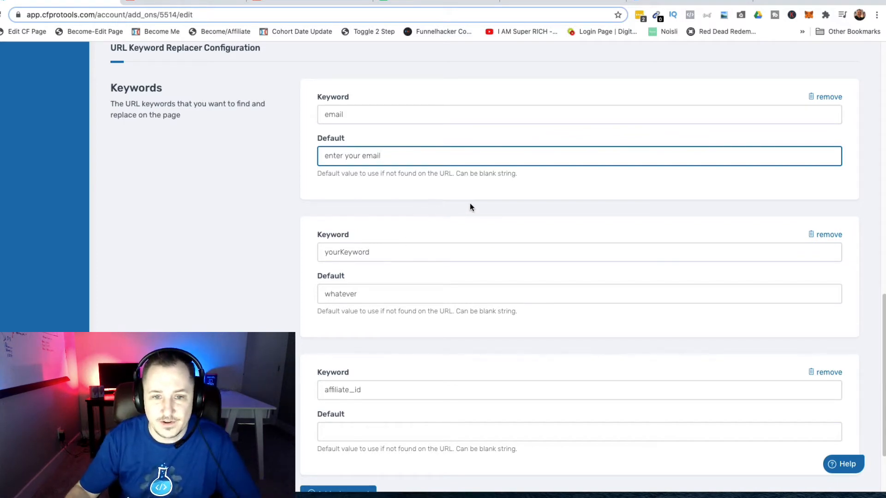
{"action": "left_click", "coordinate": [496, 227]}
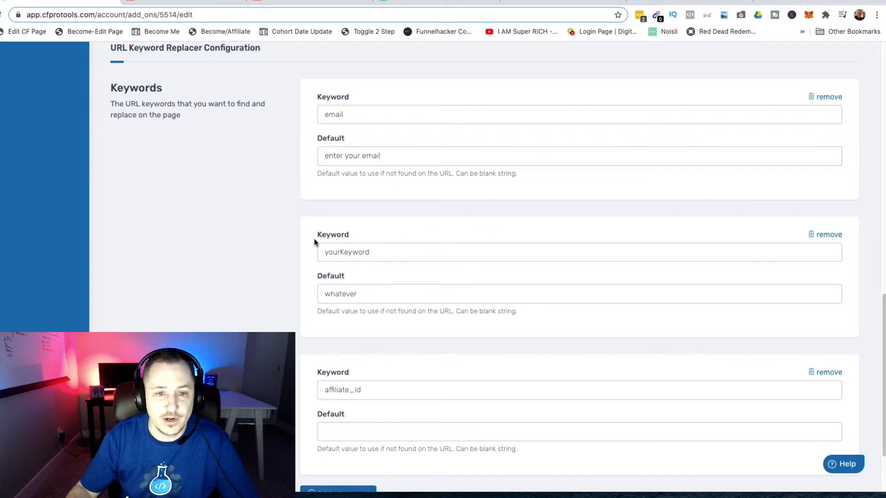
Review the yourKeyword keyword and its 'whatever' default value
{"action": "left_click_drag", "start_coordinate": [322, 252], "coordinate": [412, 259]}
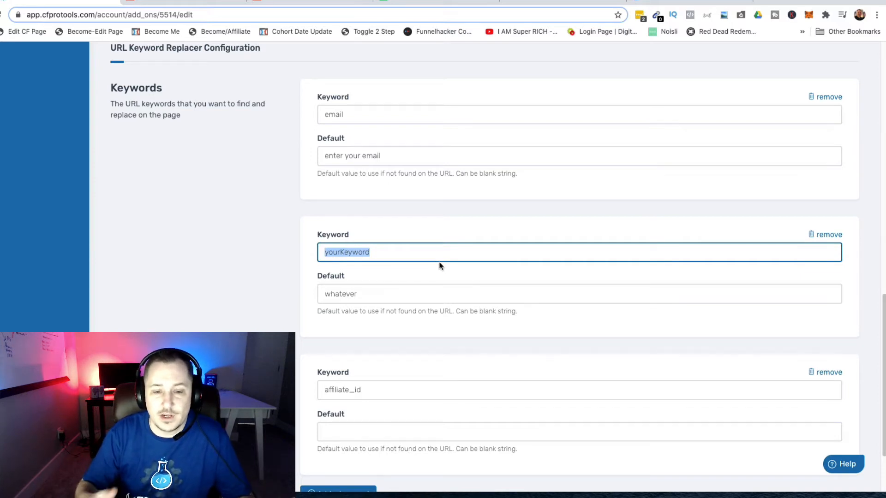
{"action": "double_click", "coordinate": [391, 290]}
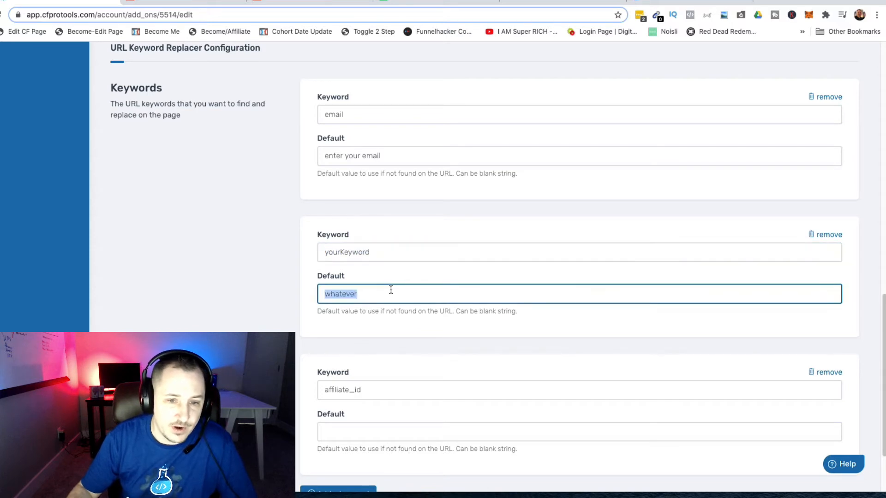
{"action": "left_click", "coordinate": [468, 264]}
{"action": "scroll", "coordinate": [433, 332], "scroll_direction": "down", "scroll_amount": 2}
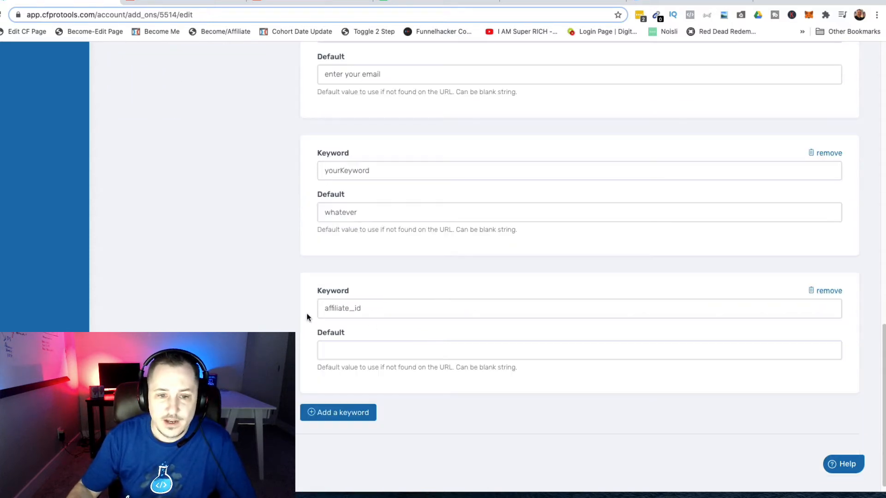
Give affiliate_id the default 'not provided' and add a new empty keyword entry
{"action": "double_click", "coordinate": [378, 305]}
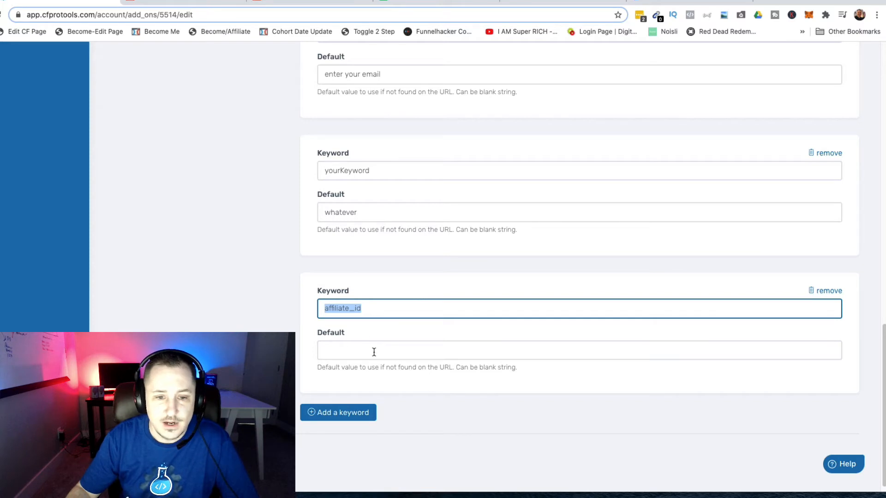
{"action": "left_click", "coordinate": [409, 345]}
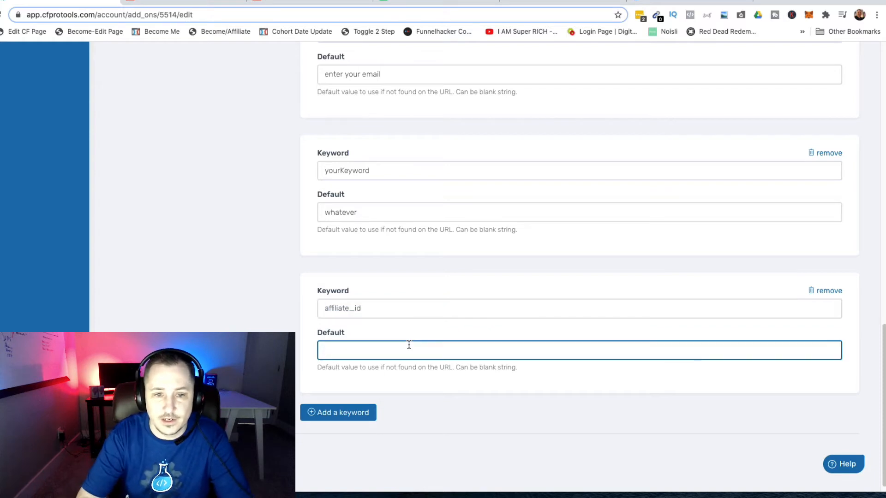
{"action": "type", "text": "n"}
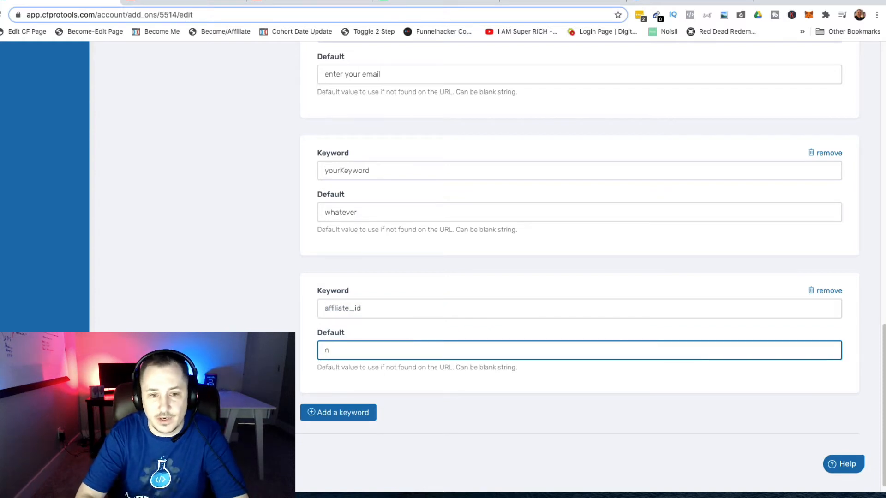
{"action": "type", "text": "ot provided"}
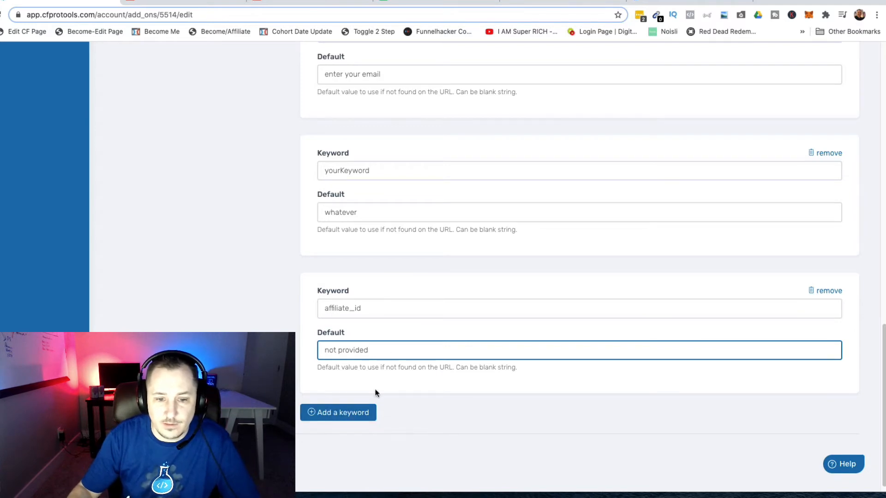
{"action": "left_click", "coordinate": [347, 414]}
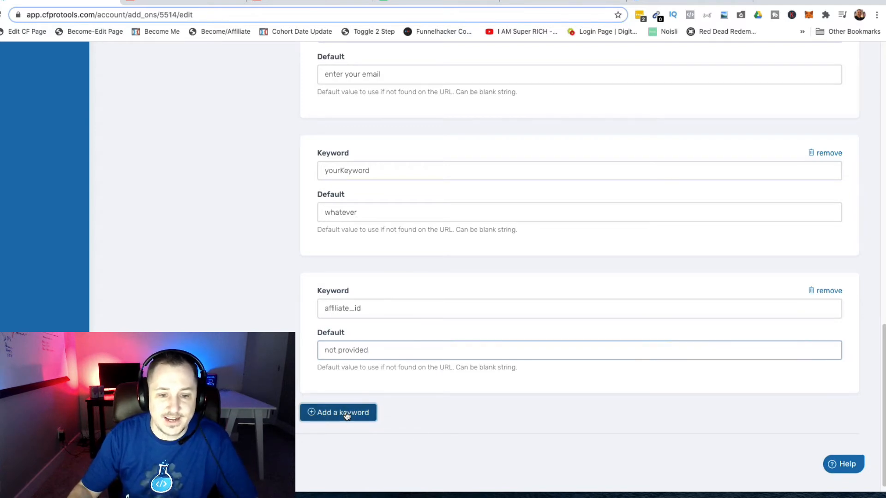
Name the new keyword 'state', leaving its default empty, and save the add-on
{"action": "left_click", "coordinate": [390, 307]}
{"action": "type", "text": "state"}
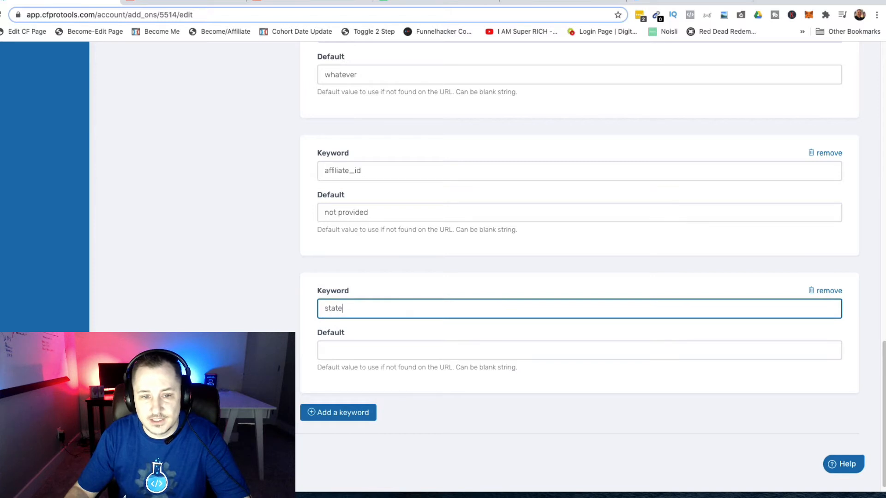
{"action": "left_click", "coordinate": [399, 344]}
{"action": "left_click", "coordinate": [245, 265]}
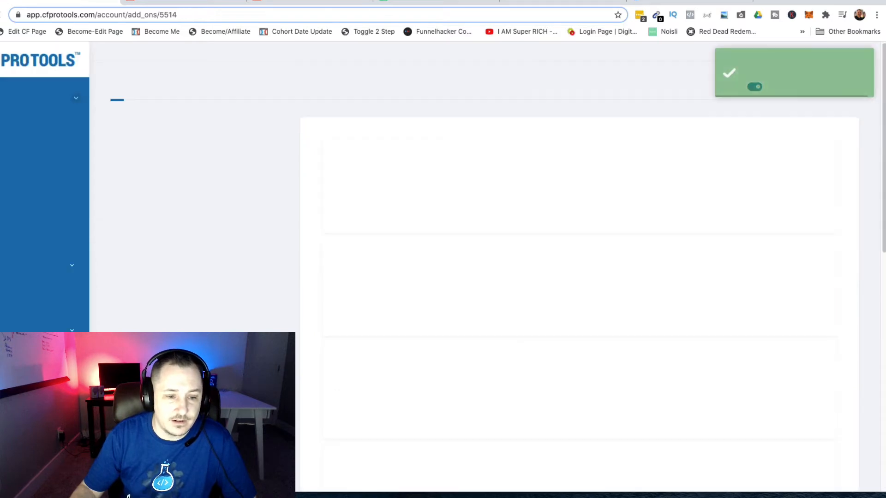
{"action": "scroll", "coordinate": [699, 187], "scroll_direction": "down", "scroll_amount": 7}
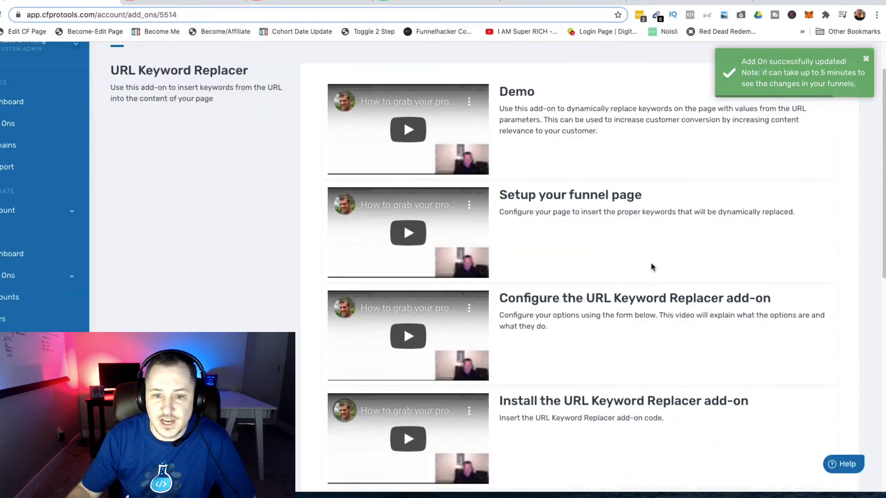
Copy the add-on's install code and return to the ClickFunnels page editor
{"action": "left_click_drag", "start_coordinate": [325, 303], "coordinate": [535, 324]}
{"action": "left_click", "coordinate": [367, 358]}
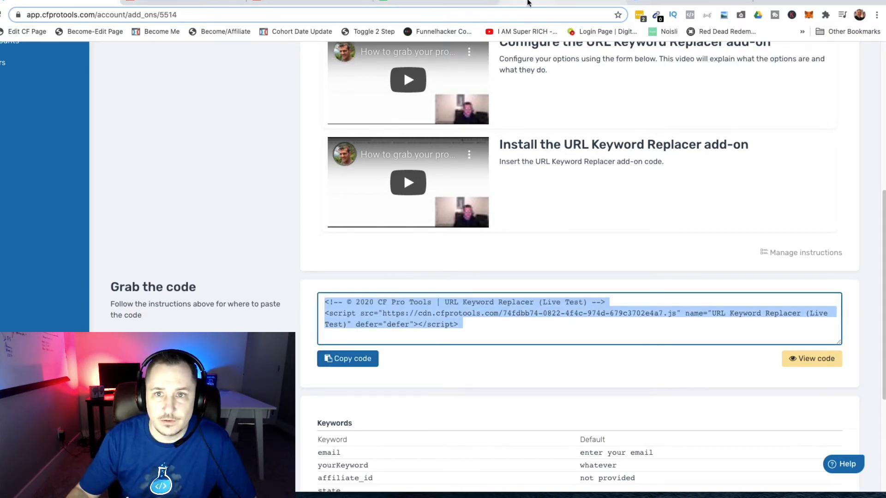
{"action": "left_click", "coordinate": [544, 1]}
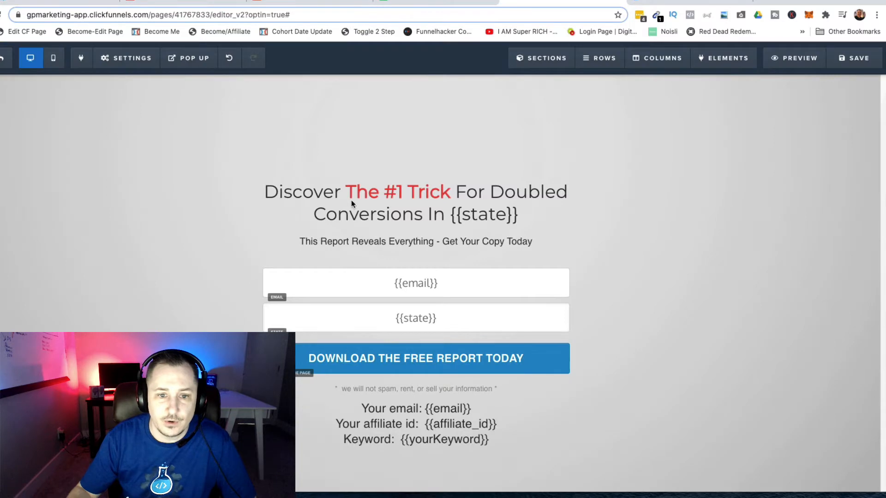
Paste the Live Test snippet over the old script in the Footer Code and save the page
{"action": "left_click", "coordinate": [127, 58]}
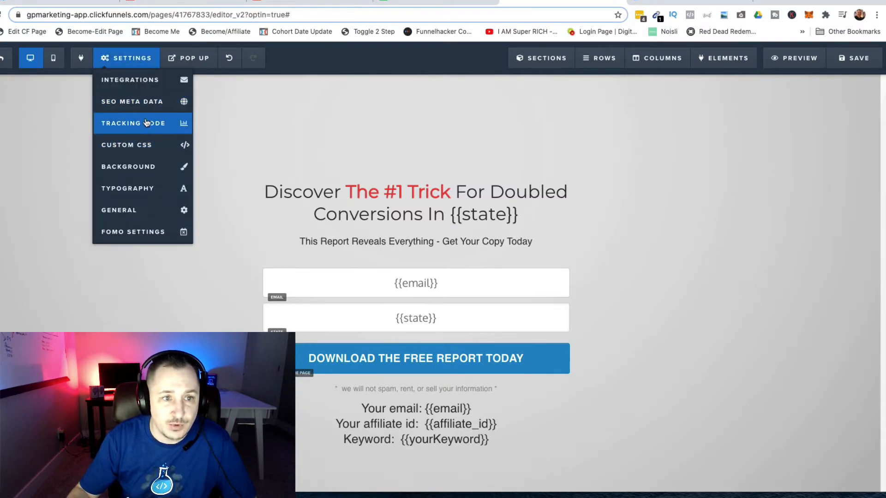
{"action": "left_click", "coordinate": [139, 130]}
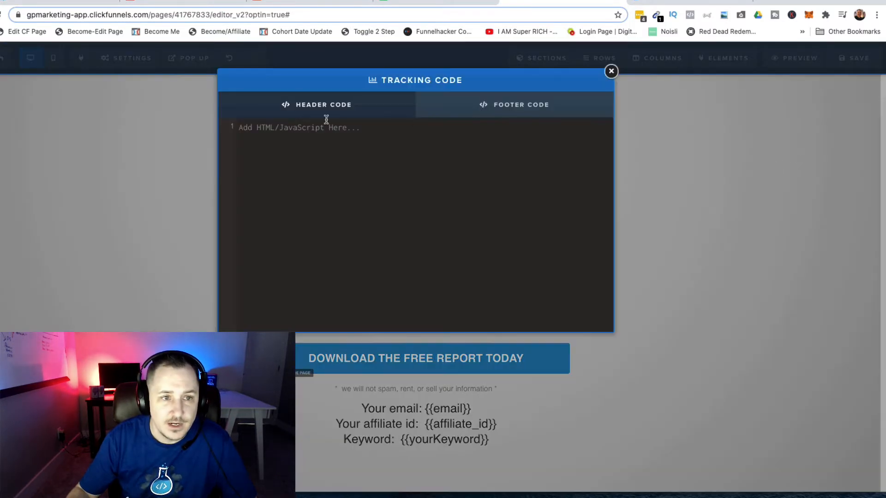
{"action": "left_click", "coordinate": [526, 106]}
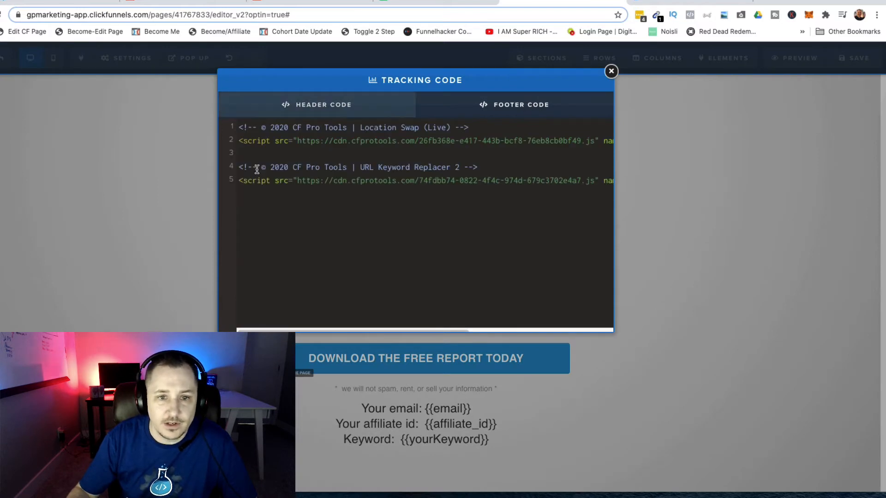
{"action": "left_click", "coordinate": [238, 167]}
{"action": "left_click_drag", "start_coordinate": [279, 171], "coordinate": [659, 191]}
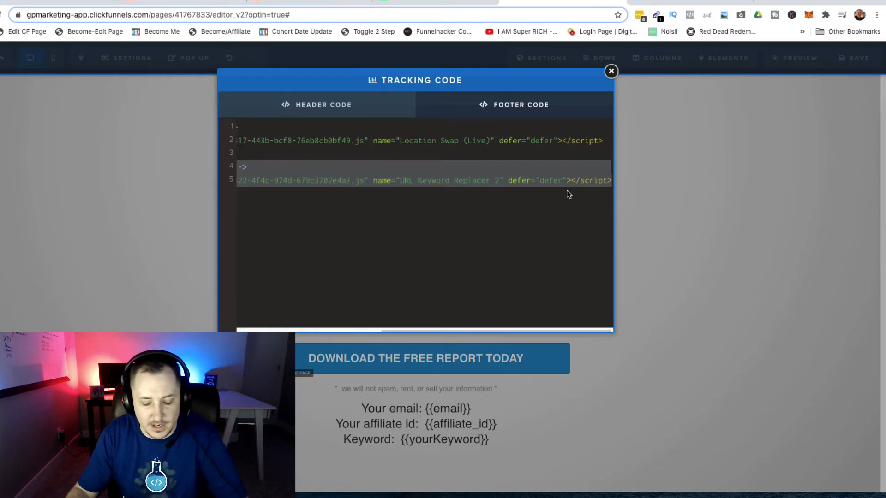
{"action": "key", "text": "ctrl+v"}
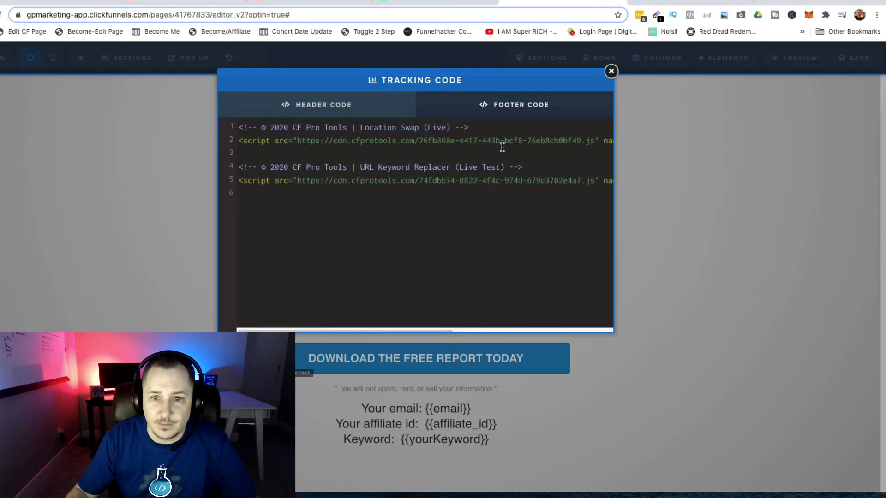
{"action": "left_click", "coordinate": [612, 73]}
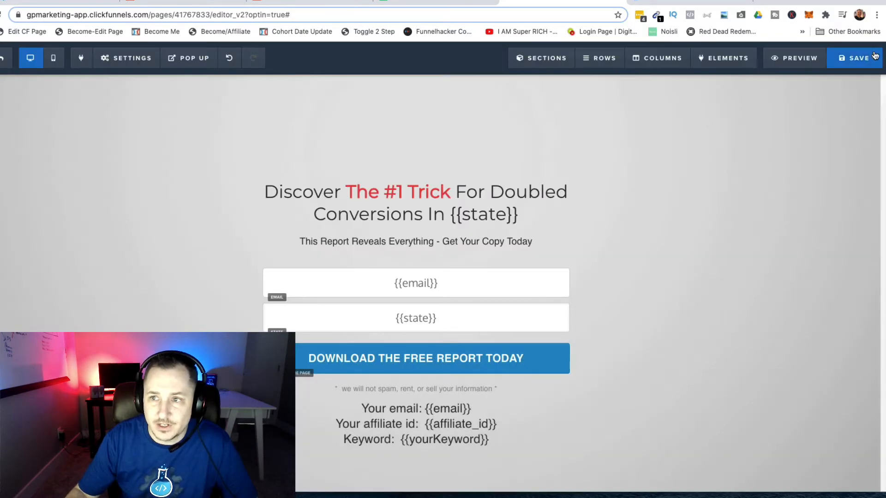
{"action": "left_click", "coordinate": [854, 58]}
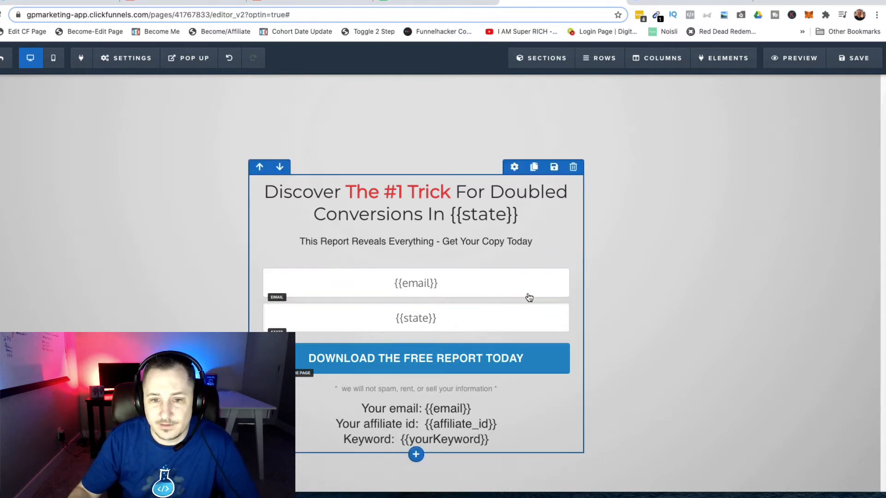
Check the email field's Placeholder Text is {{email}}, then save the optin page
{"action": "left_click", "coordinate": [489, 290]}
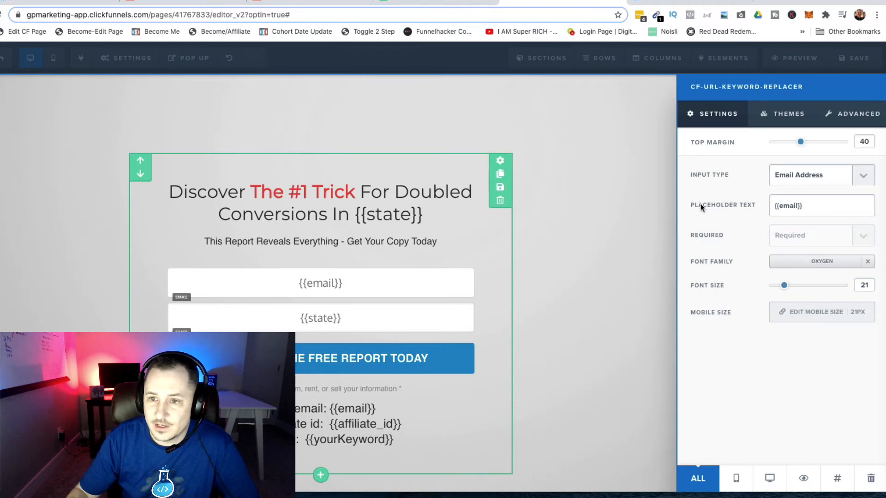
{"action": "left_click_drag", "start_coordinate": [773, 207], "coordinate": [818, 207]}
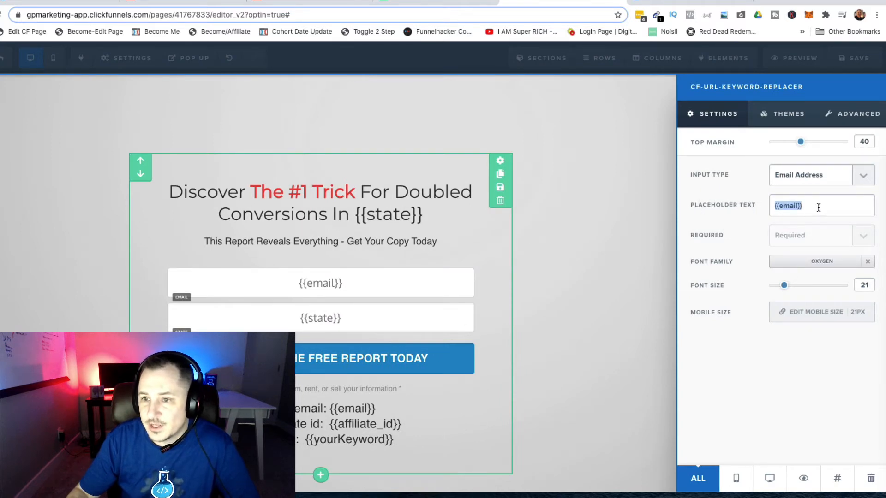
{"action": "left_click", "coordinate": [638, 220]}
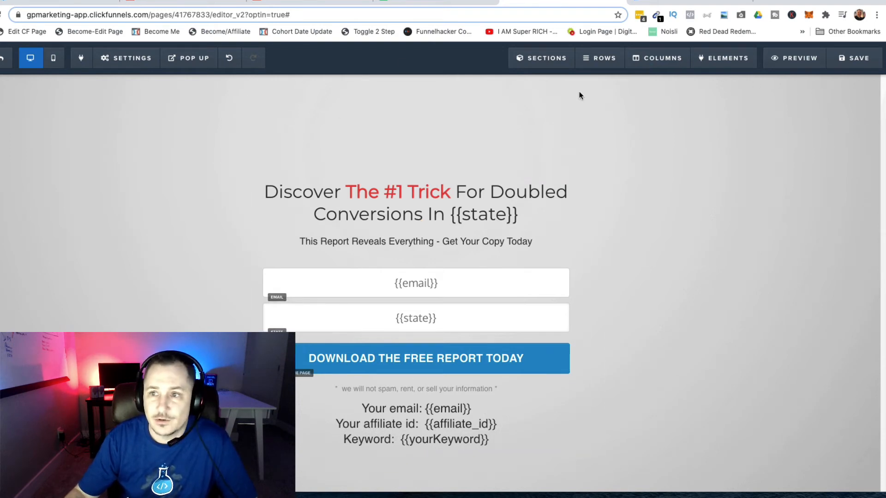
{"action": "left_click", "coordinate": [858, 57]}
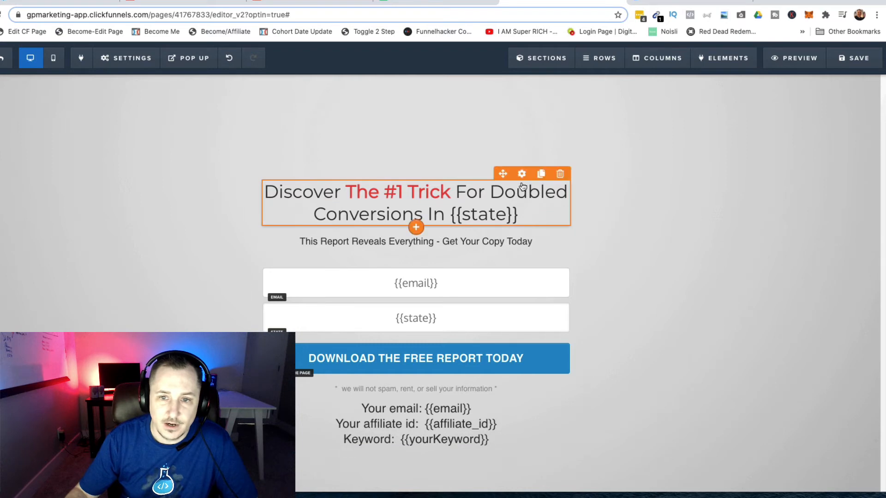
Set the headline's CSS Info title to cf-url-keyword-replacer
{"action": "left_click", "coordinate": [521, 176]}
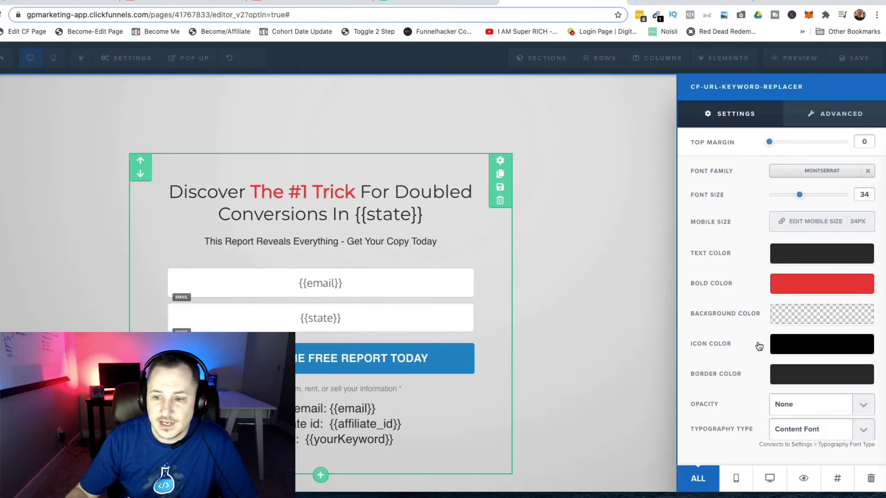
{"action": "left_click", "coordinate": [837, 480]}
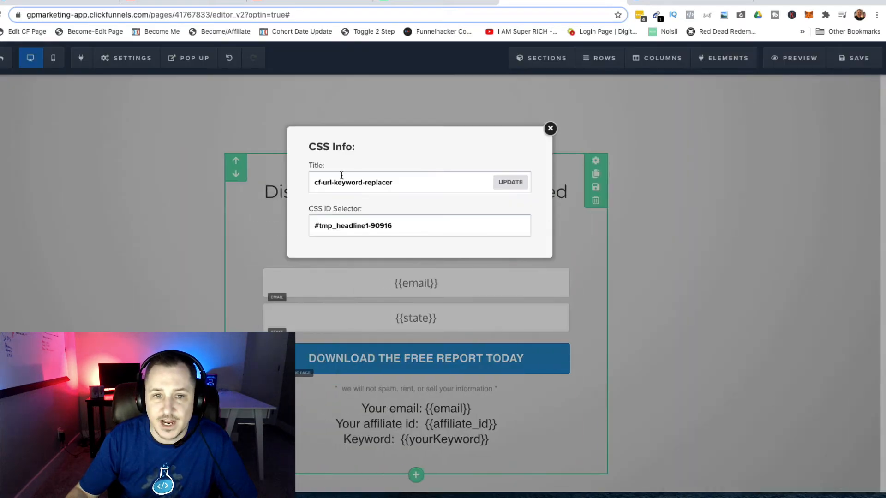
{"action": "left_click_drag", "start_coordinate": [314, 181], "coordinate": [425, 186]}
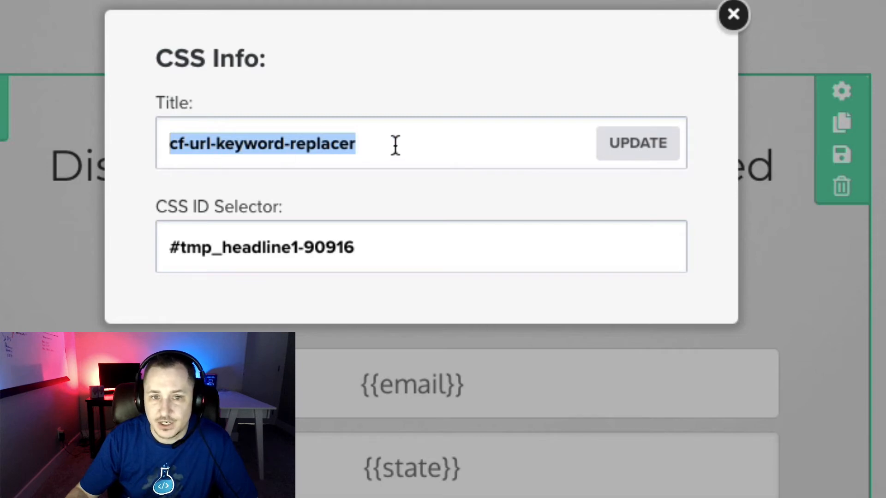
{"action": "left_click", "coordinate": [423, 146]}
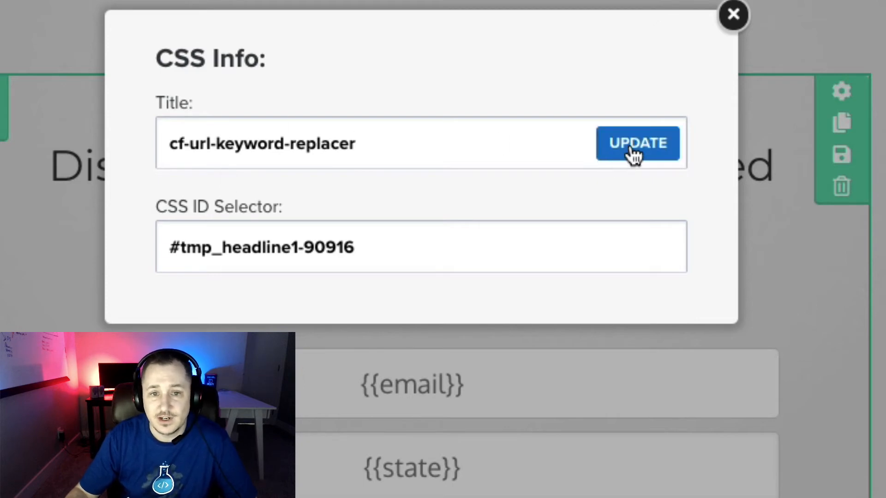
{"action": "left_click", "coordinate": [643, 152]}
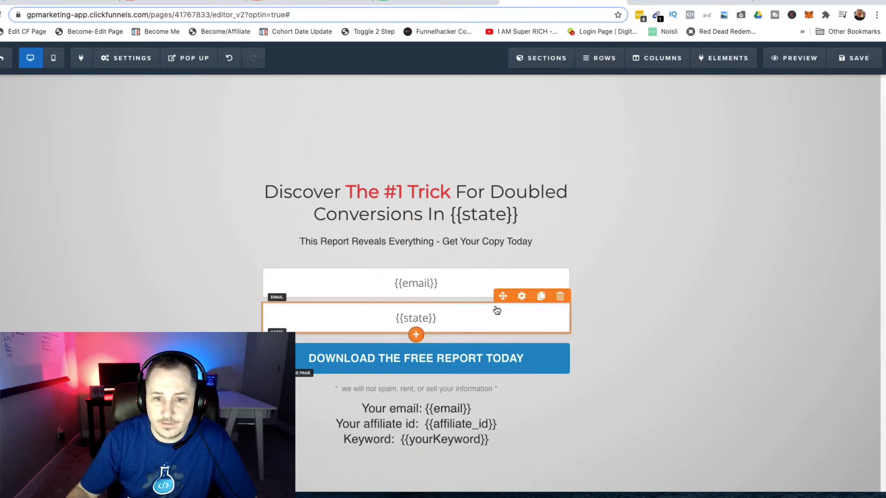
Inspect the form input's CSS info, then close the dialog
{"action": "left_click", "coordinate": [502, 290]}
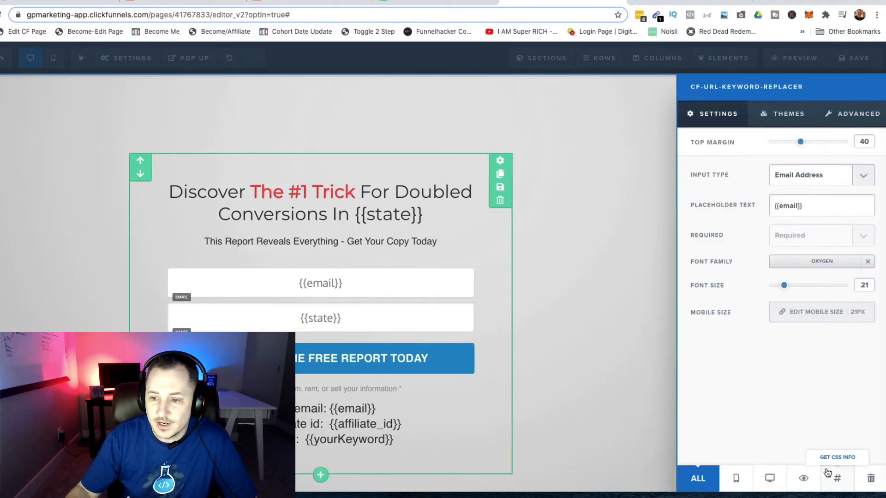
{"action": "left_click", "coordinate": [839, 476]}
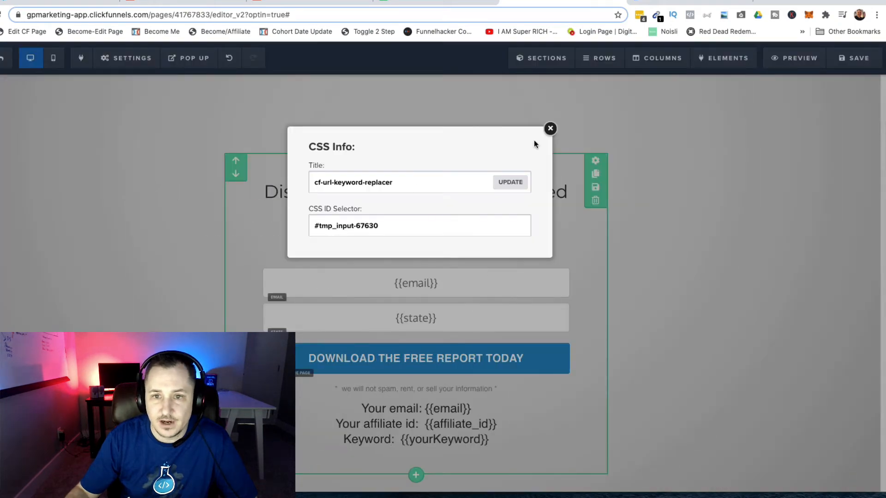
{"action": "left_click", "coordinate": [550, 129]}
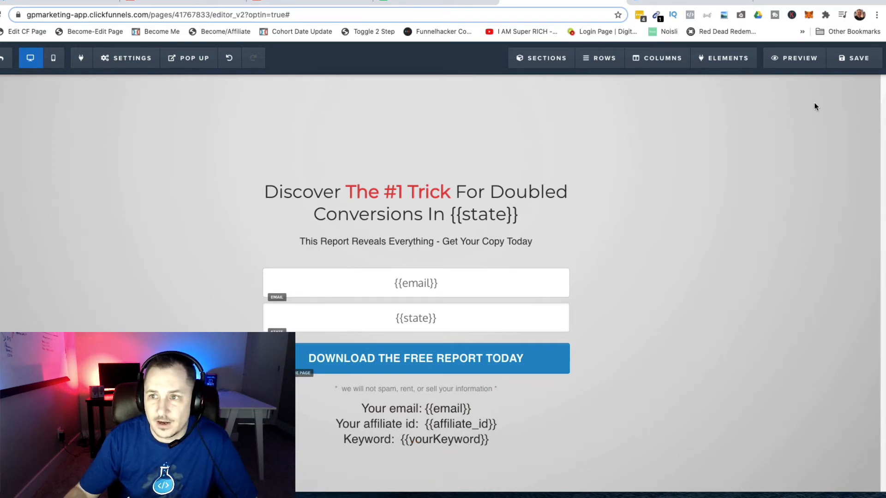
Cancel leaving the editor, save the optin page, and open the live page
{"action": "left_click", "coordinate": [1, 59]}
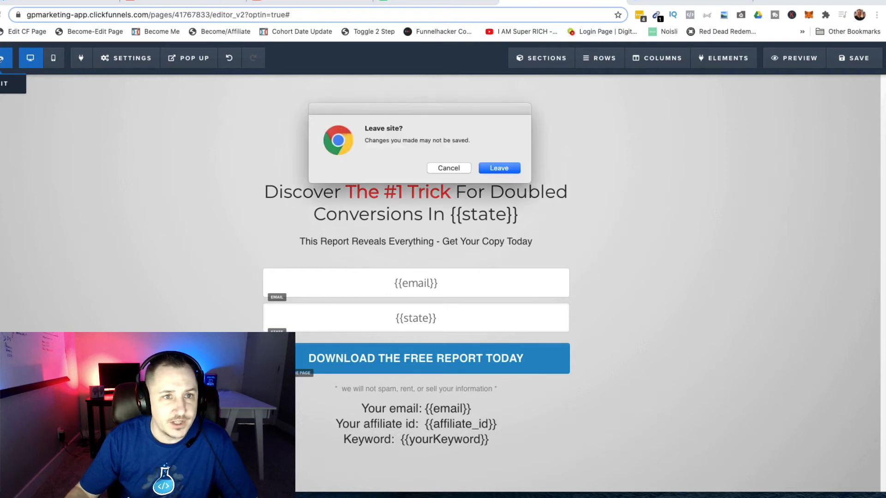
{"action": "left_click", "coordinate": [457, 169]}
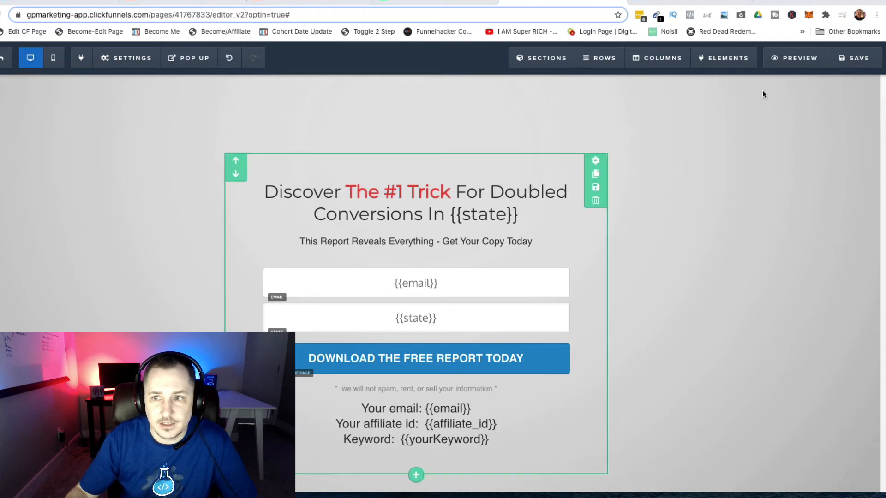
{"action": "left_click", "coordinate": [856, 61]}
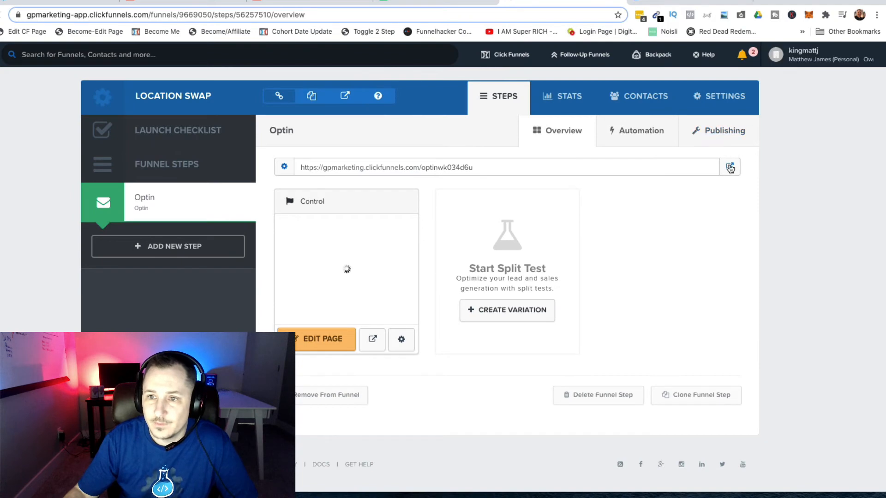
{"action": "left_click", "coordinate": [729, 168]}
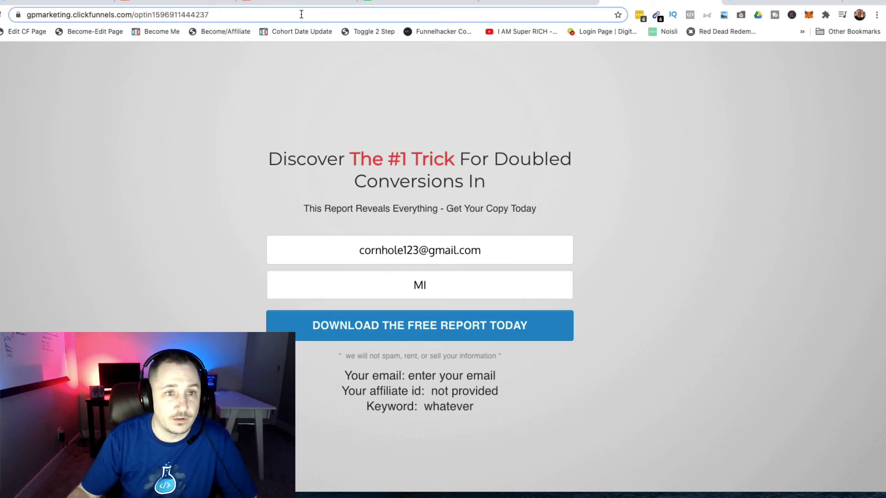
Delete the prefilled email and the state value MI from the form fields
{"action": "key", "text": "super+a"}
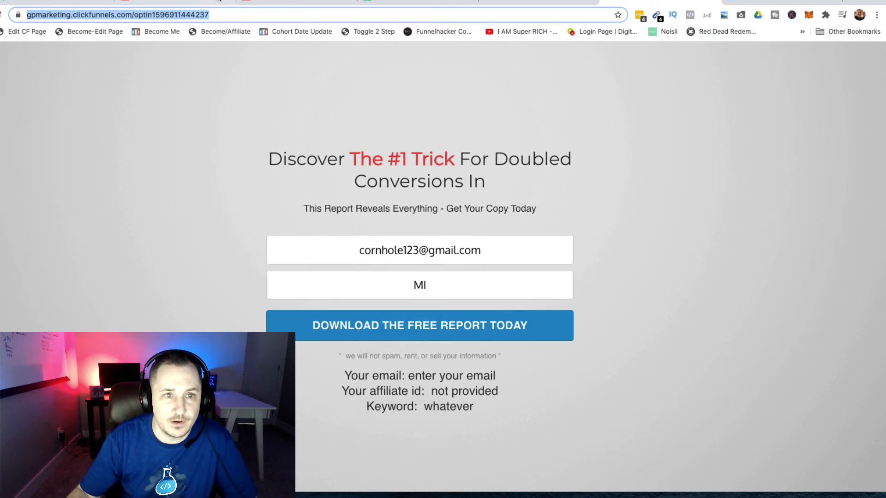
{"action": "left_click", "coordinate": [253, 15]}
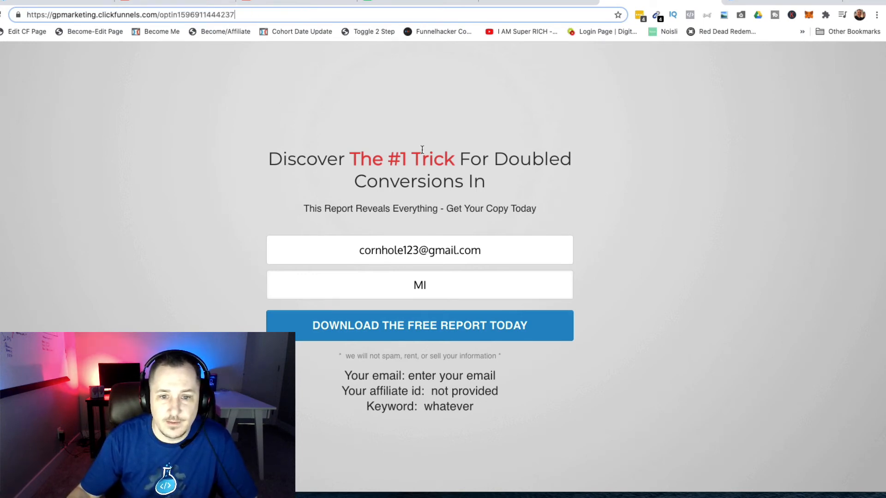
{"action": "triple_click", "coordinate": [448, 253]}
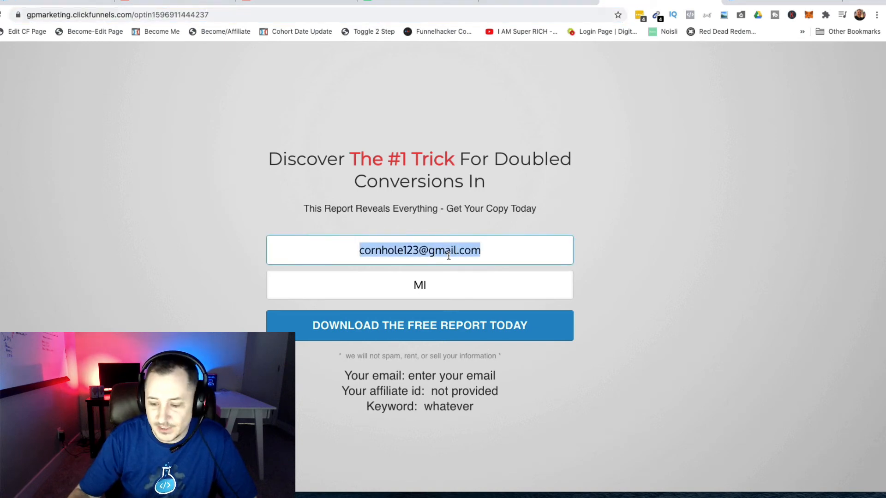
{"action": "key", "text": "BackSpace"}
{"action": "double_click", "coordinate": [431, 284]}
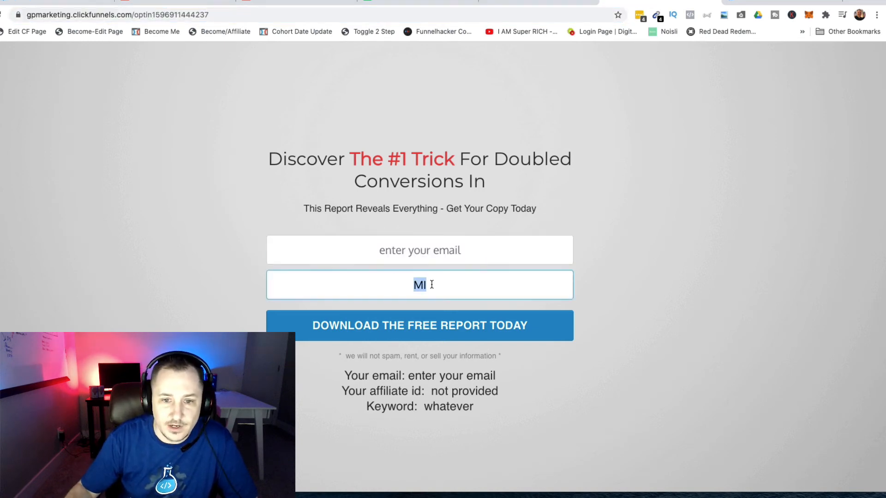
{"action": "key", "text": "BackSpace"}
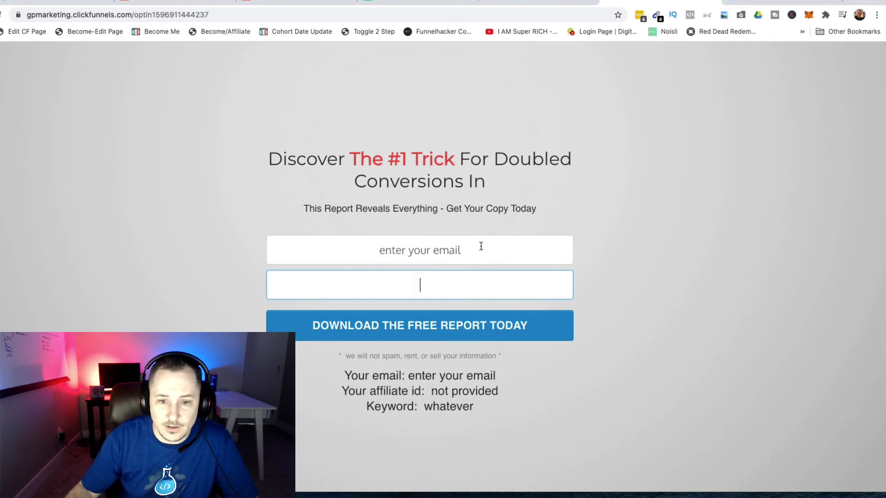
Review the page address and the fallback texts 'enter your email' and 'whatever'
{"action": "left_click", "coordinate": [221, 13]}
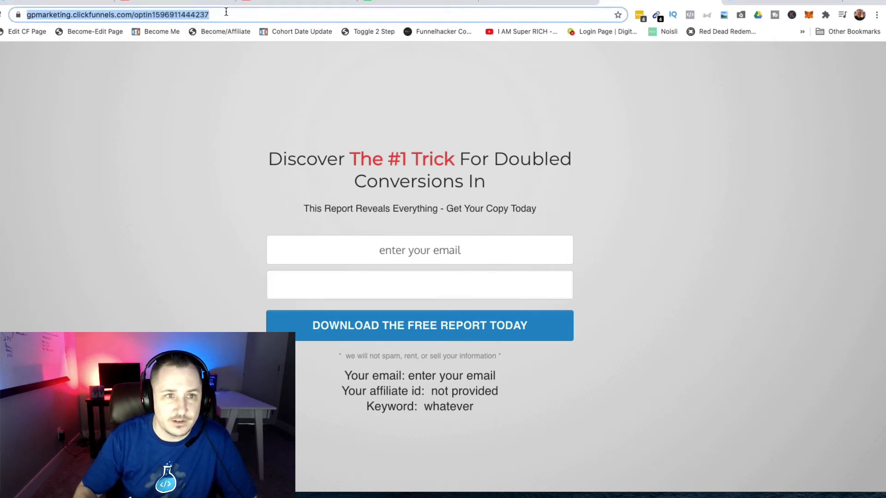
{"action": "left_click", "coordinate": [226, 12]}
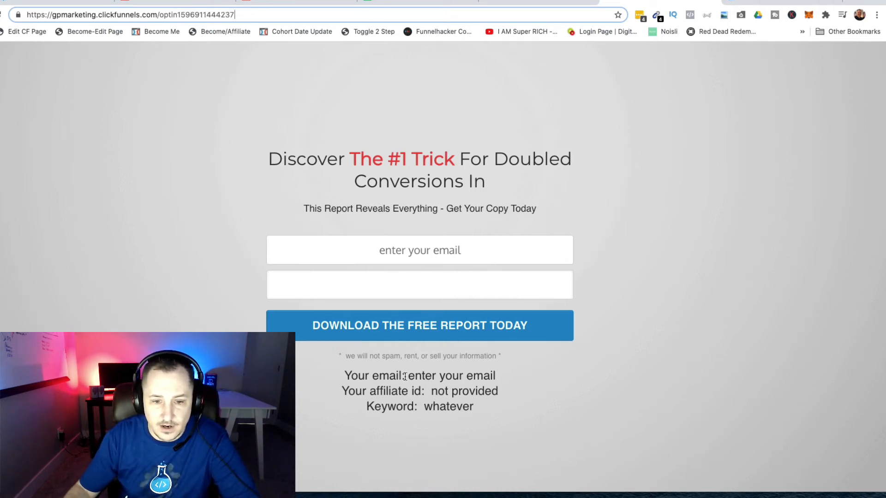
{"action": "left_click_drag", "start_coordinate": [409, 375], "coordinate": [519, 380]}
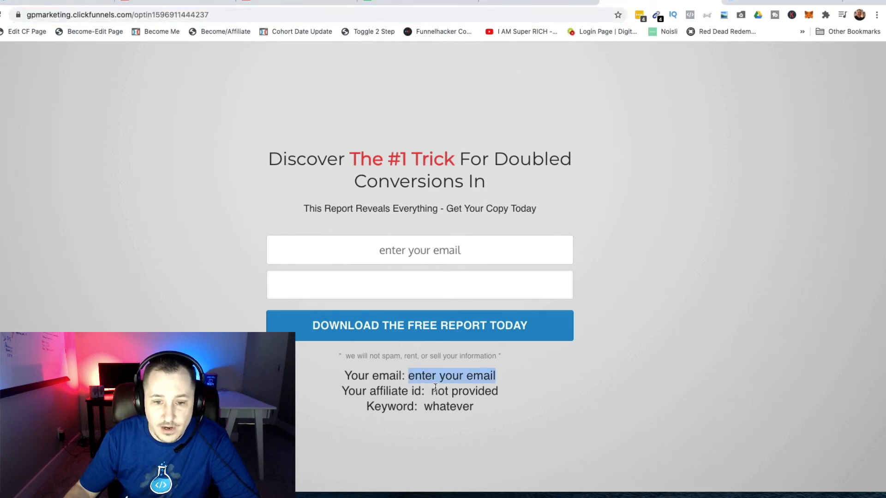
{"action": "left_click_drag", "start_coordinate": [423, 406], "coordinate": [509, 410]}
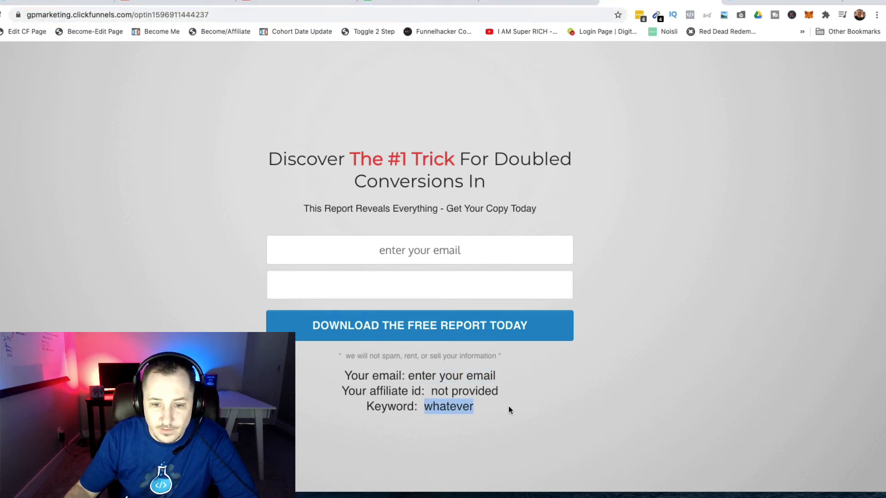
{"action": "left_click", "coordinate": [696, 322]}
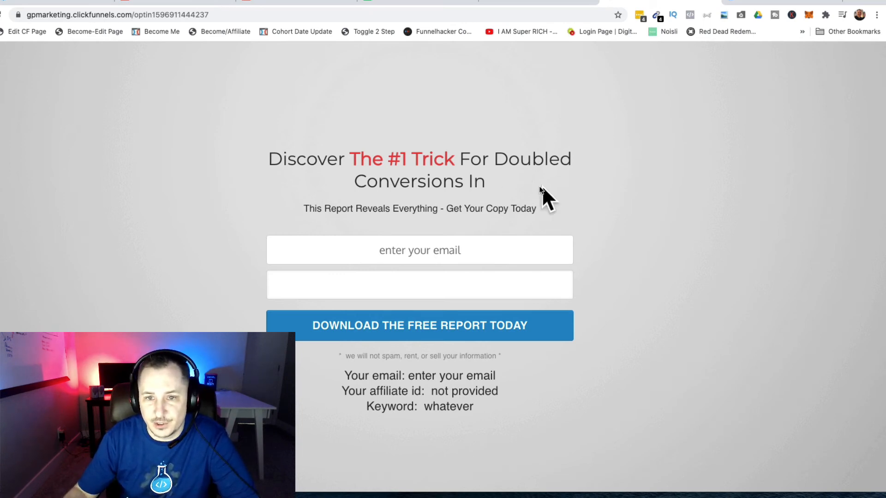
Reload the live optin page with ?email= set to a test email address in the URL
{"action": "left_click", "coordinate": [437, 283]}
{"action": "left_click", "coordinate": [680, 305]}
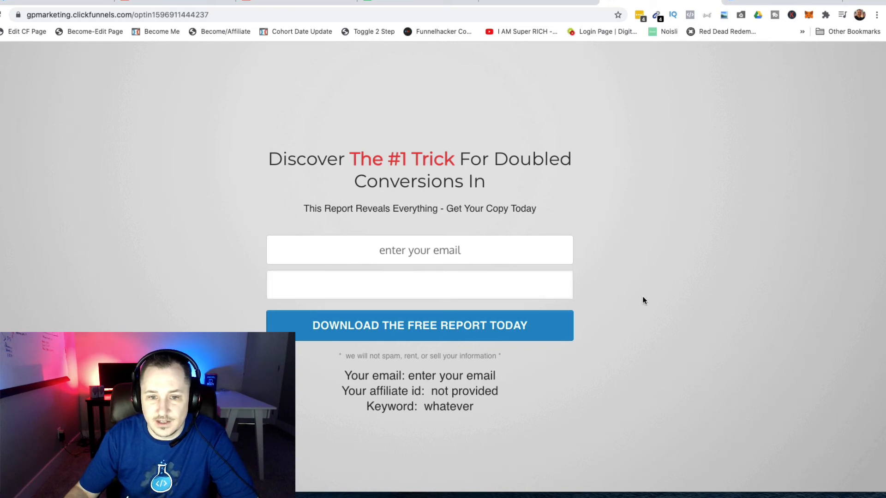
{"action": "left_click", "coordinate": [239, 15]}
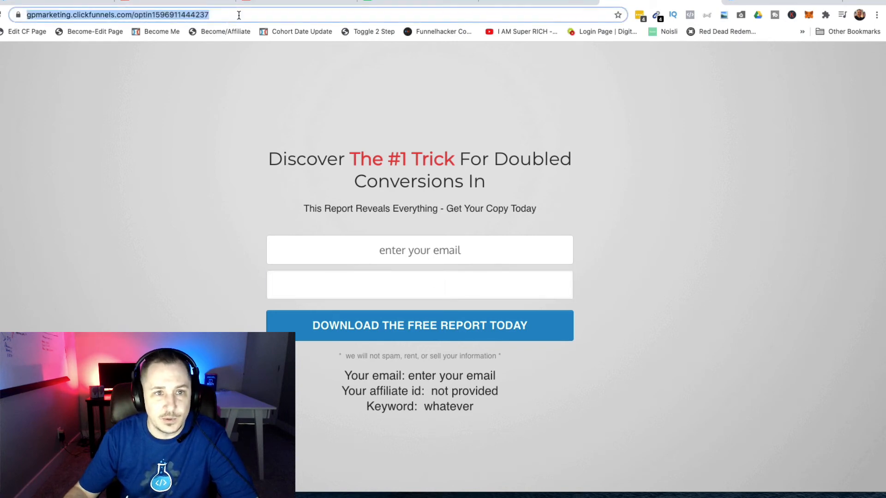
{"action": "left_click", "coordinate": [239, 15]}
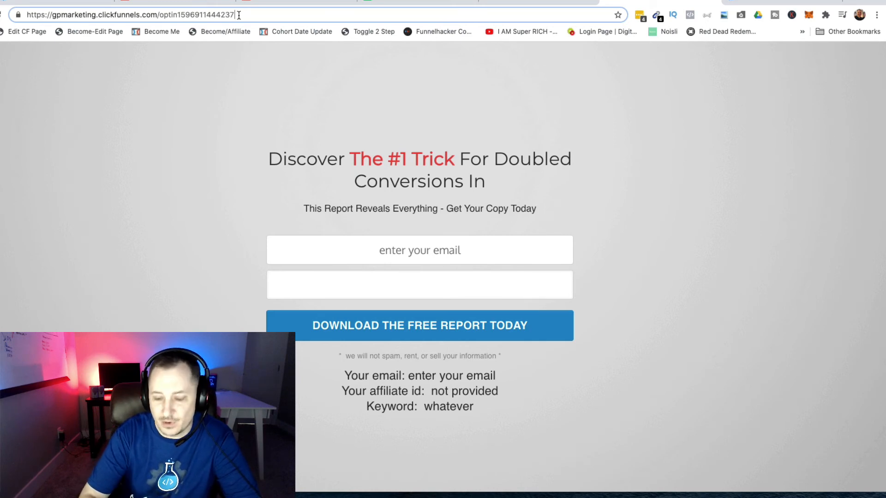
{"action": "type", "text": "?"}
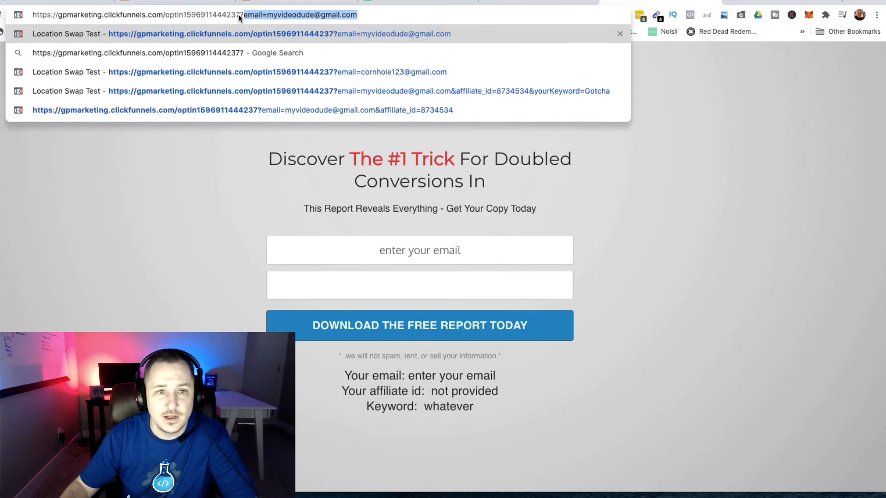
{"action": "left_click", "coordinate": [321, 16]}
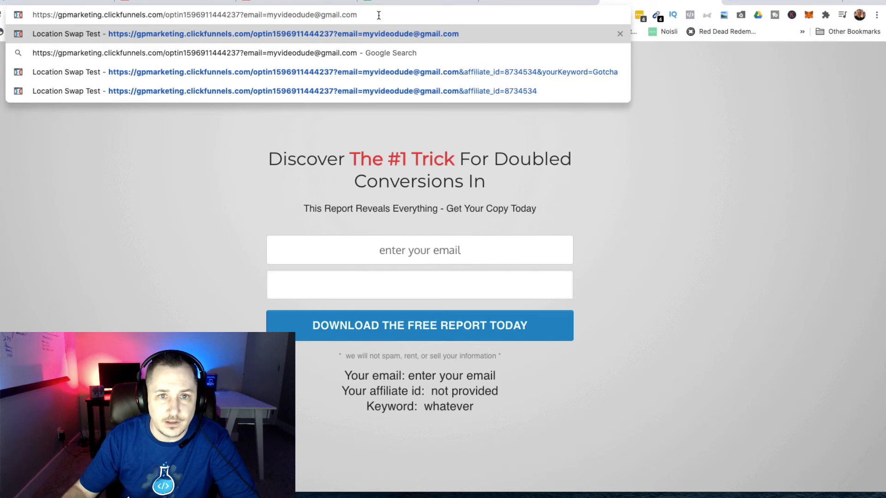
{"action": "left_click_drag", "start_coordinate": [379, 15], "coordinate": [300, 12]}
{"action": "key", "text": "BackSpace"}
{"action": "key", "text": "BackSpace"}
{"action": "key", "text": "BackSpace"}
{"action": "key", "text": "BackSpace"}
{"action": "key", "text": "BackSpace"}
{"action": "key", "text": "BackSpace"}
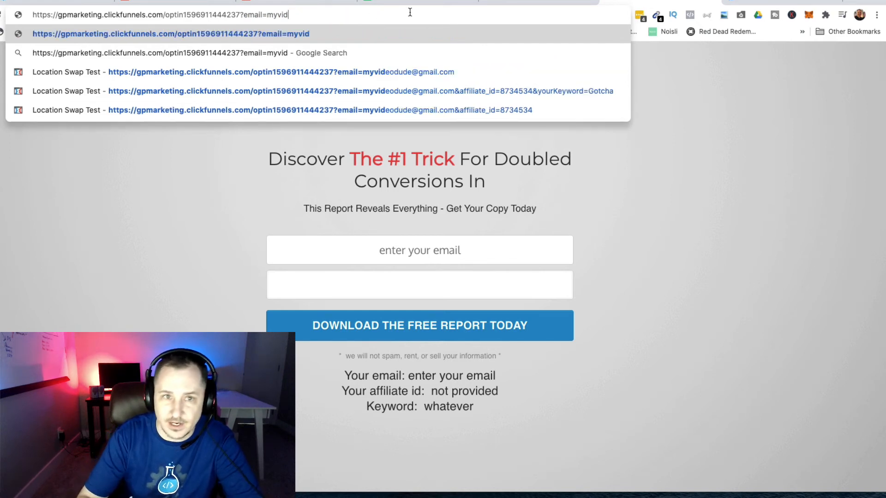
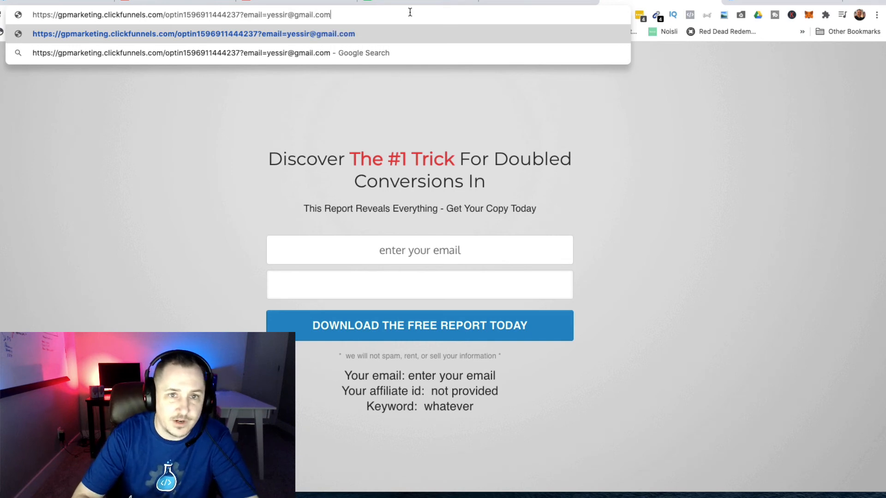
{"action": "key", "text": "Return"}
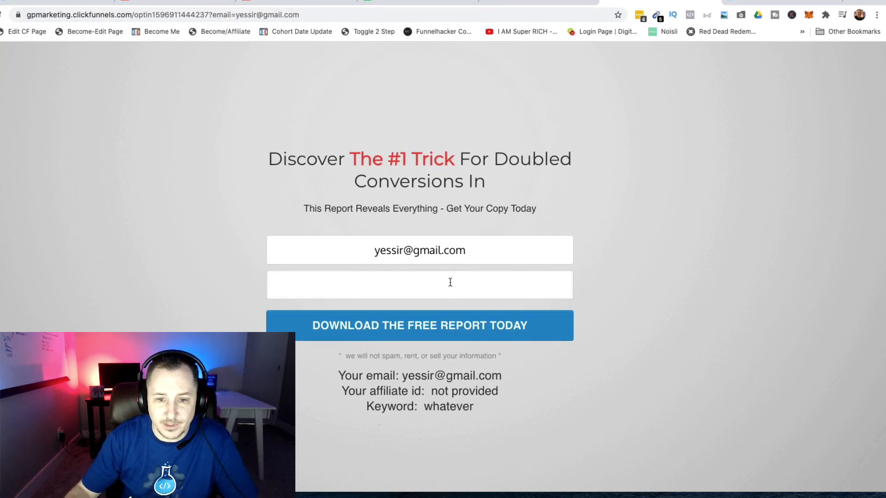
Check that the 'Your email' line now shows the test address
{"action": "left_click_drag", "start_coordinate": [340, 376], "coordinate": [504, 373]}
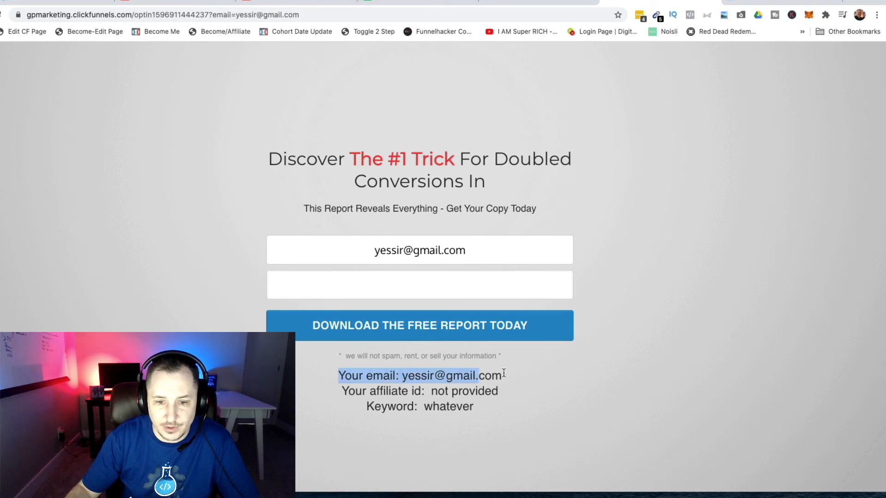
{"action": "left_click", "coordinate": [657, 374]}
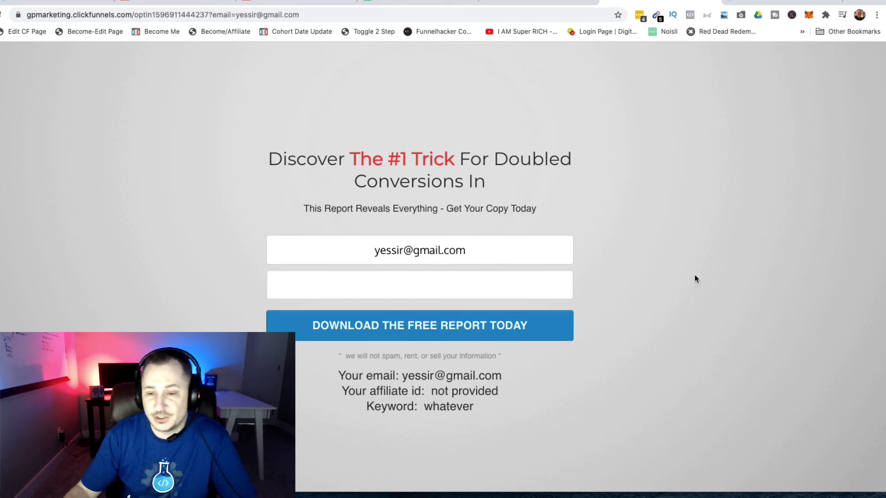
{"action": "left_click", "coordinate": [319, 15]}
Append &affiliate_id=3453453 to the page URL and reload
{"action": "left_click", "coordinate": [320, 15]}
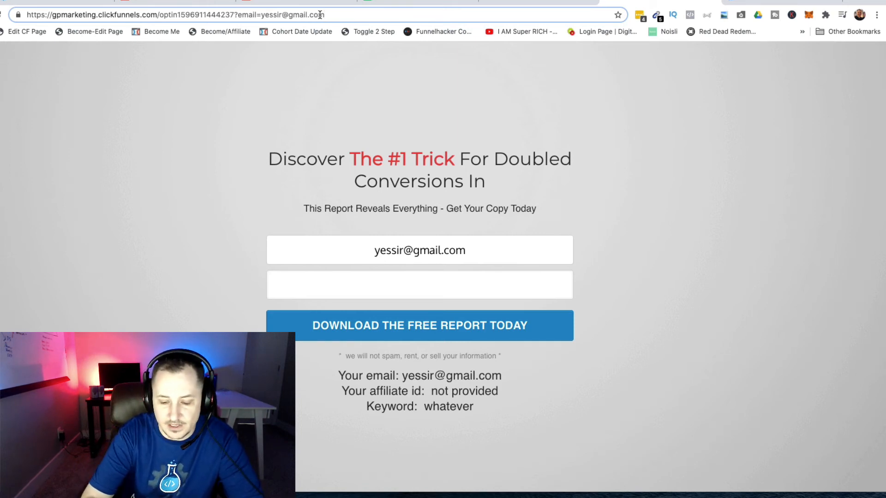
{"action": "type", "text": "&"}
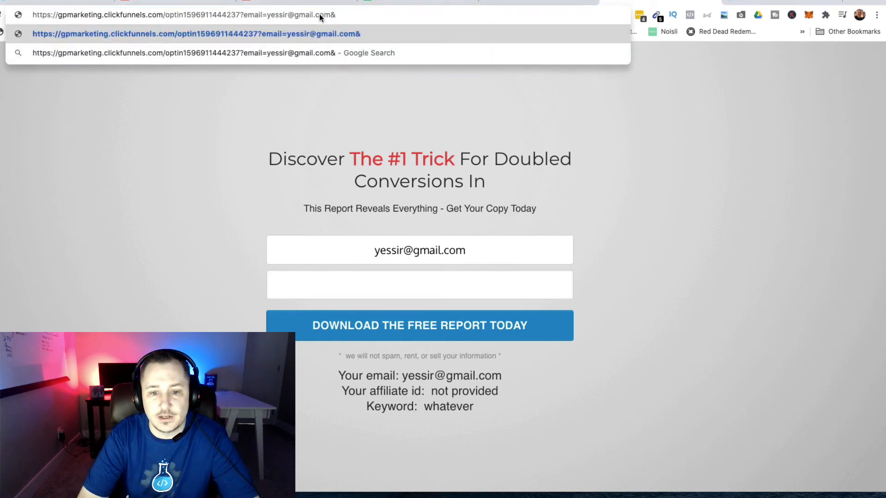
{"action": "type", "text": "affiliate"}
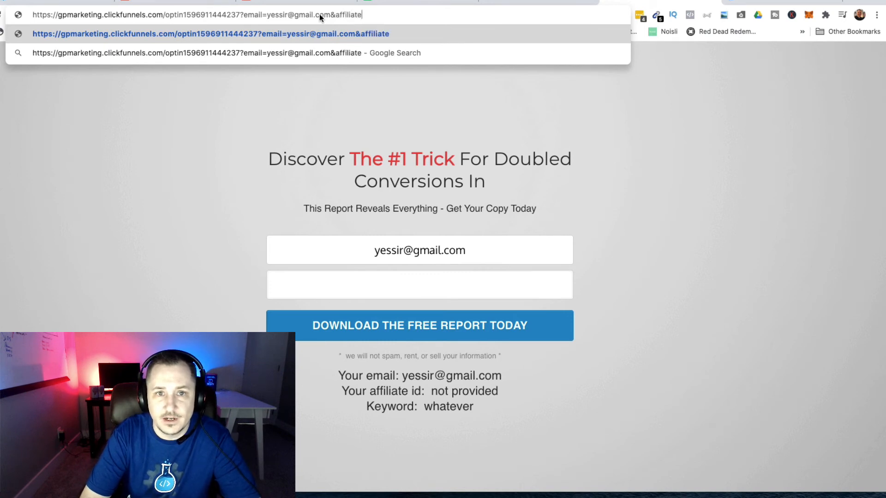
{"action": "type", "text": "_id="}
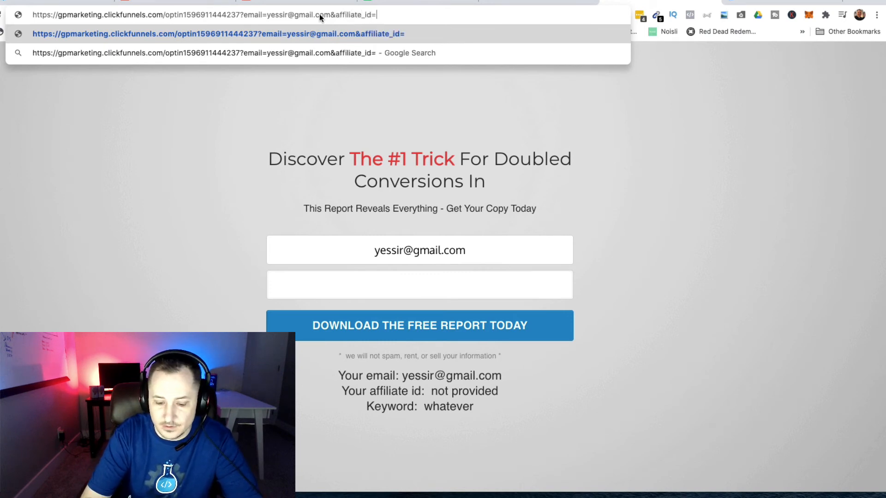
{"action": "type", "text": "3453453"}
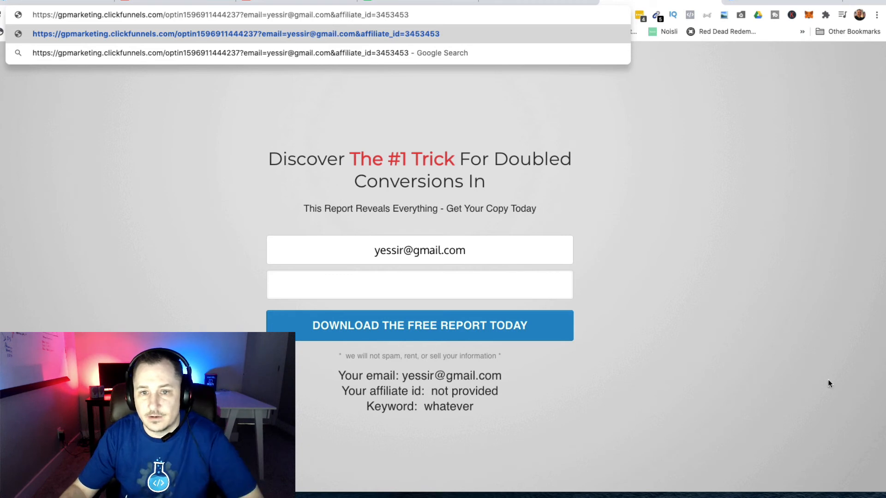
{"action": "key", "text": "Return"}
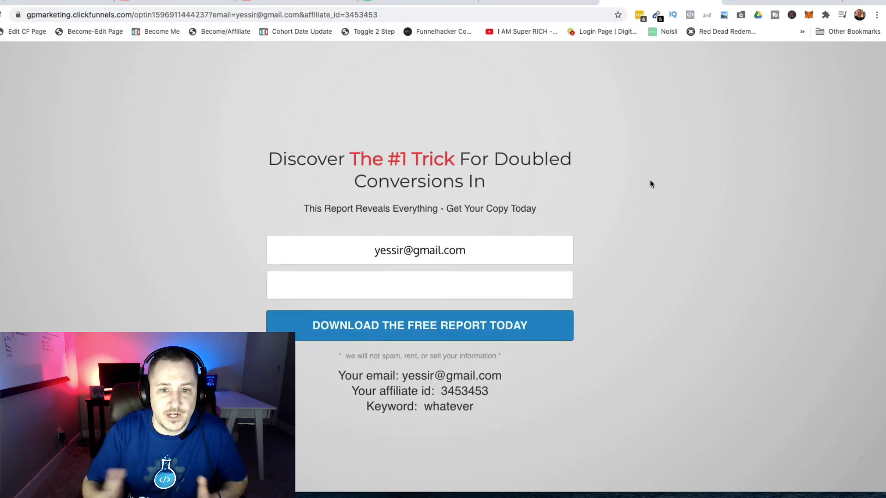
Append &yourKeyword=hairball to the URL, reload, and confirm 'Keyword: hairball' appears
{"action": "left_click", "coordinate": [413, 11]}
{"action": "left_click", "coordinate": [412, 11]}
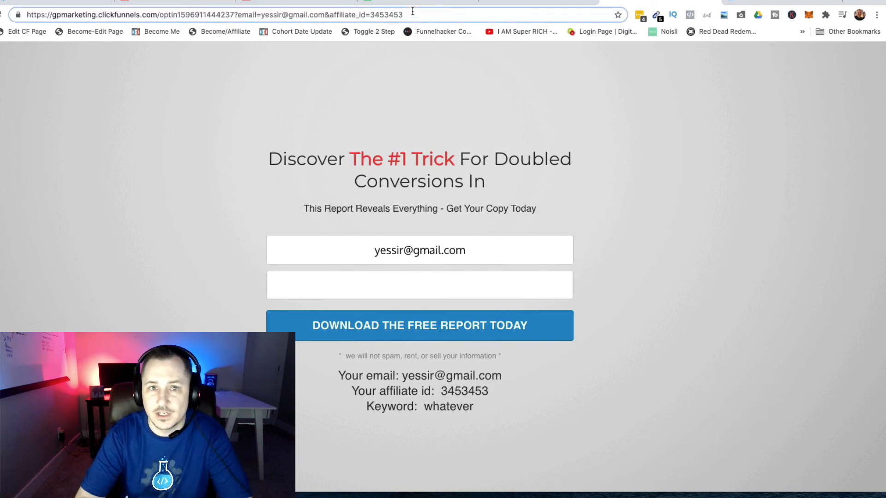
{"action": "type", "text": "&"}
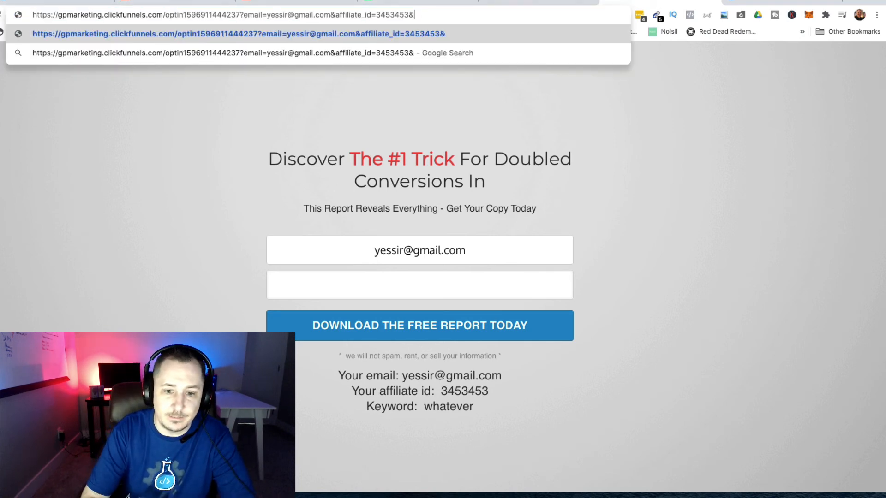
{"action": "type", "text": "yourKeyword=hairball"}
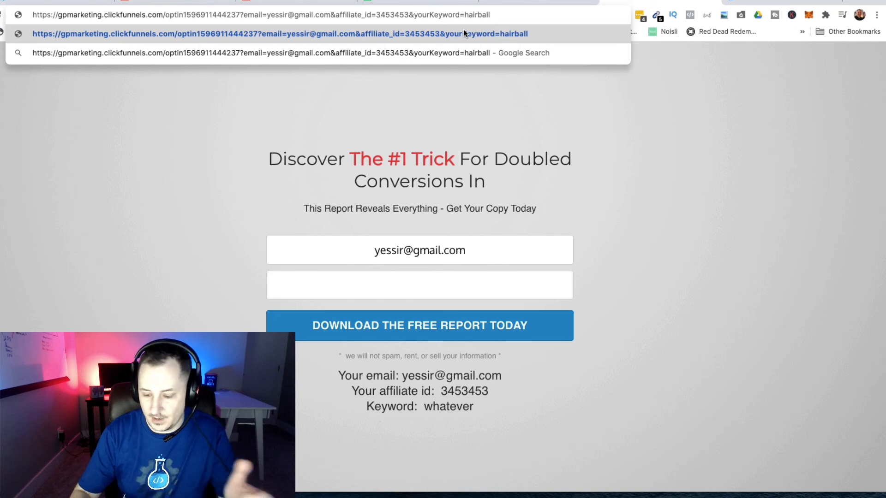
{"action": "key", "text": "Return"}
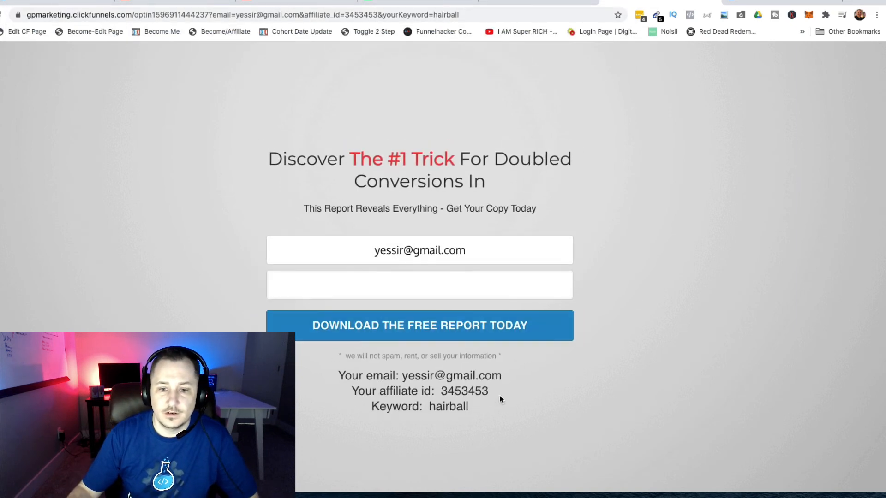
{"action": "left_click_drag", "start_coordinate": [427, 408], "coordinate": [472, 410]}
{"action": "left_click", "coordinate": [566, 405]}
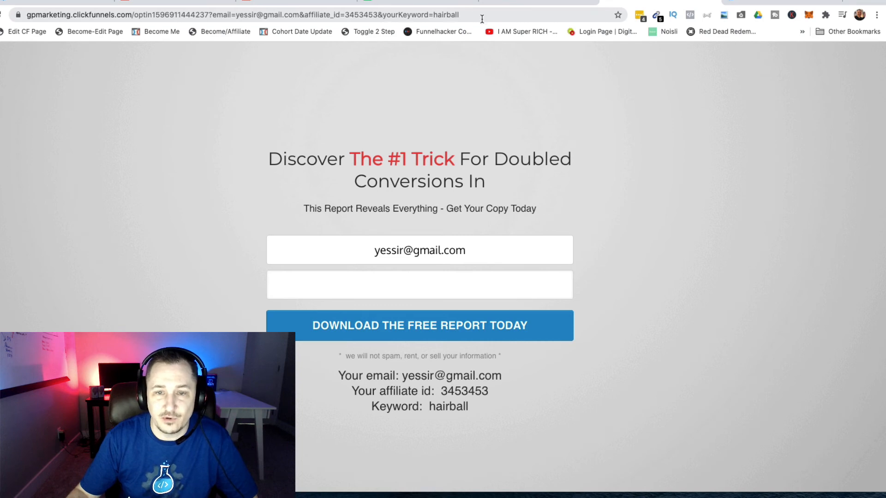
{"action": "left_click", "coordinate": [506, 14]}
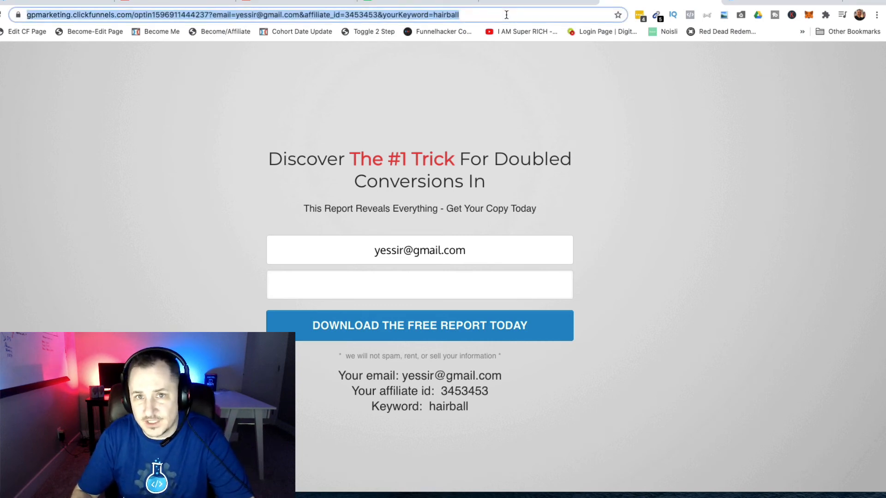
Add &state=MI to the URL and check MI in the headline and state field
{"action": "left_click", "coordinate": [507, 14]}
{"action": "type", "text": "&"}
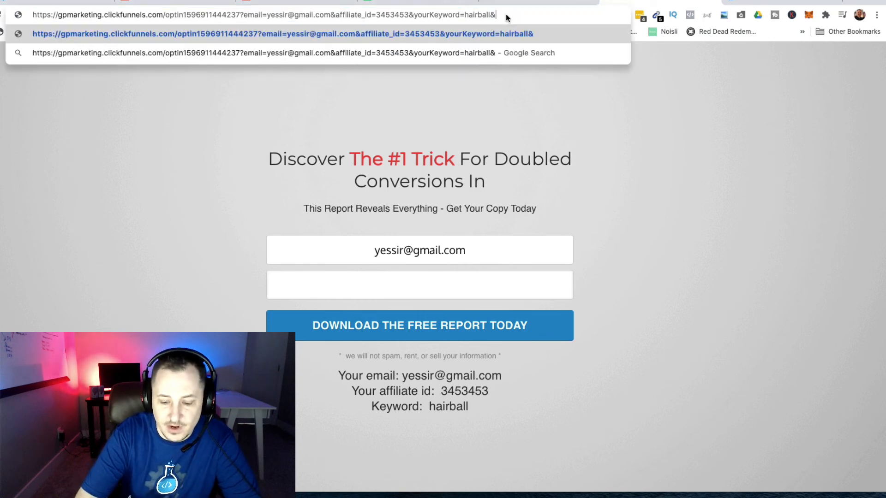
{"action": "type", "text": "state="}
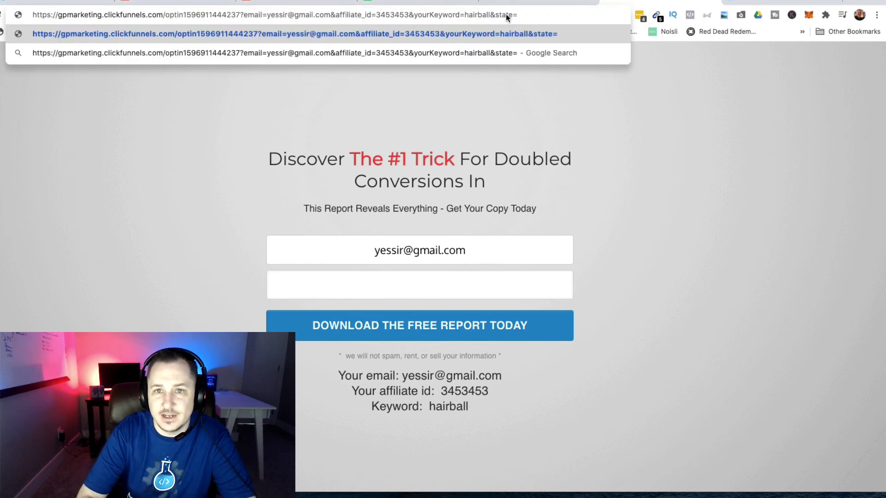
{"action": "type", "text": "MI"}
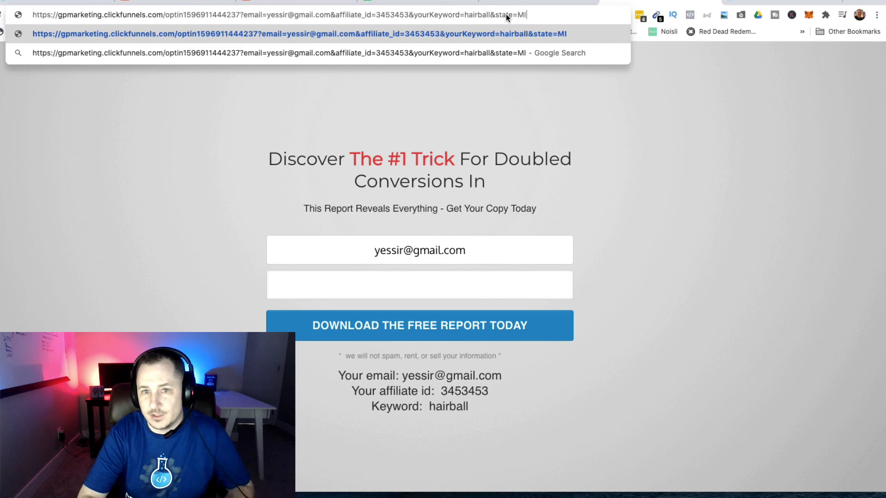
{"action": "key", "text": "Return"}
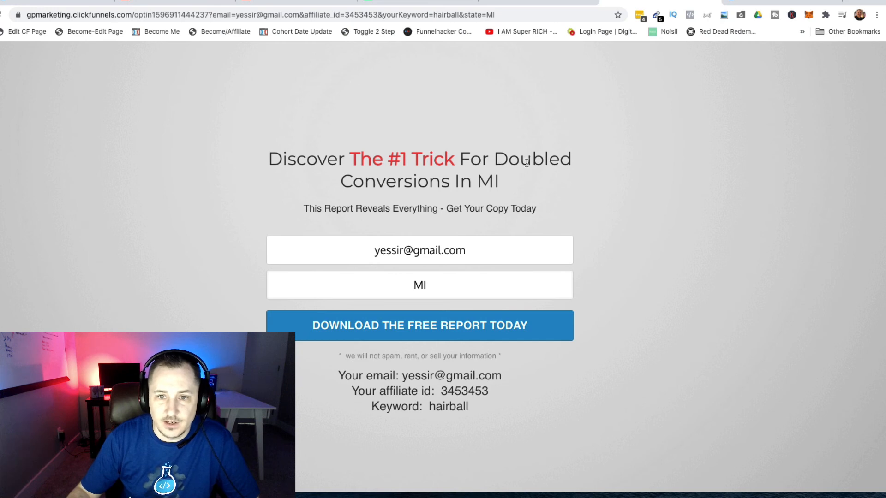
{"action": "left_click_drag", "start_coordinate": [479, 182], "coordinate": [500, 182]}
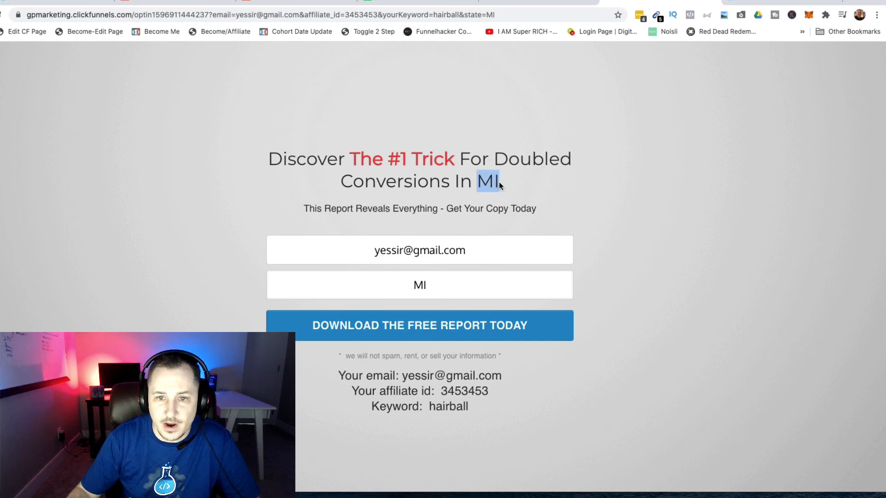
{"action": "double_click", "coordinate": [417, 287]}
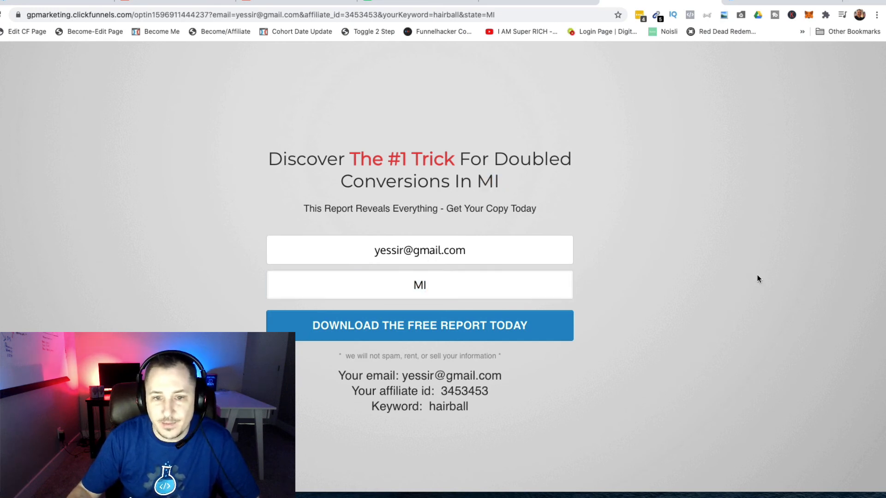
{"action": "left_click", "coordinate": [700, 277]}
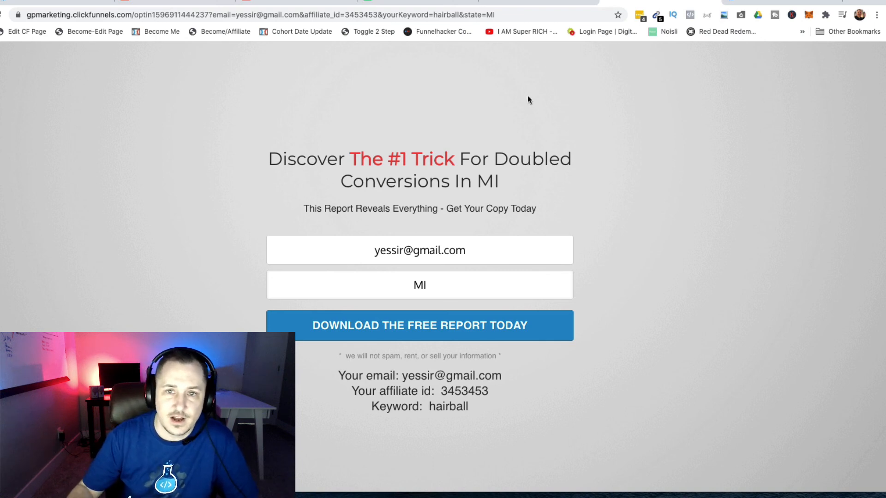
Change the state parameter to Michigan, reload, and confirm the headline and state field read Michigan
{"action": "left_click", "coordinate": [552, 13]}
{"action": "left_click", "coordinate": [552, 13]}
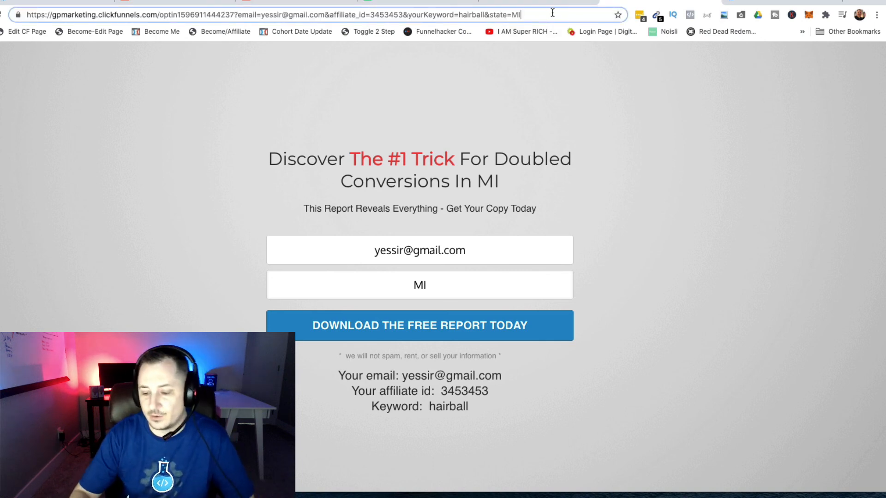
{"action": "key", "text": "BackSpace"}
{"action": "type", "text": "ichigan"}
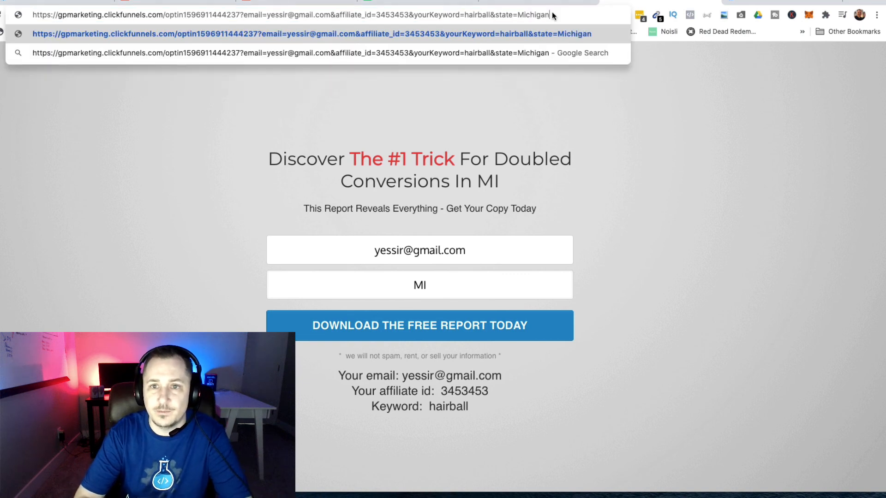
{"action": "key", "text": "Return"}
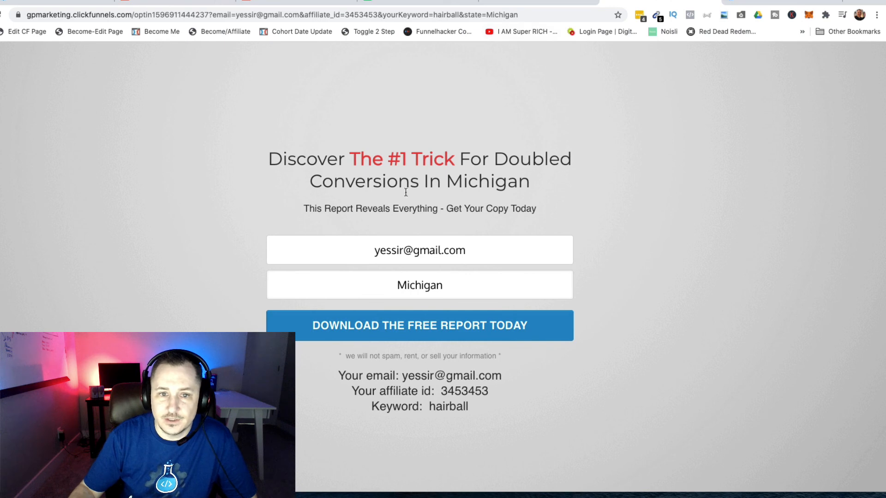
{"action": "left_click_drag", "start_coordinate": [452, 182], "coordinate": [547, 186]}
{"action": "left_click", "coordinate": [671, 305]}
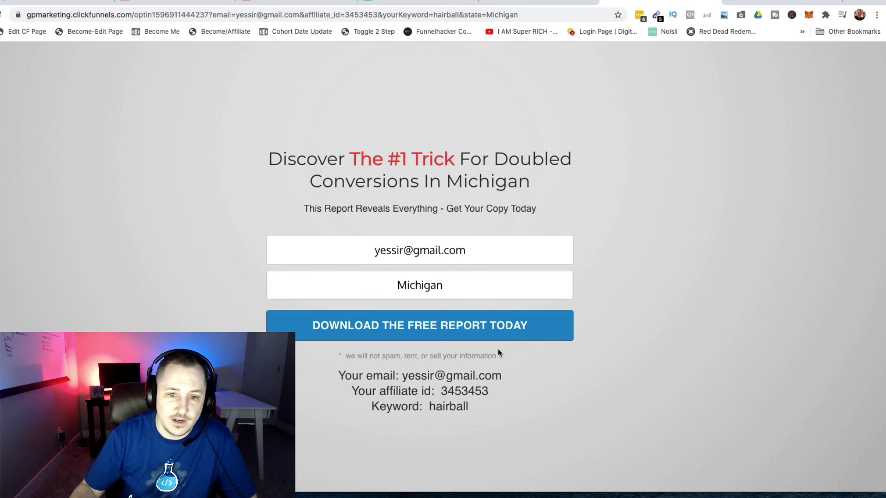
{"action": "left_click_drag", "start_coordinate": [399, 286], "coordinate": [459, 286]}
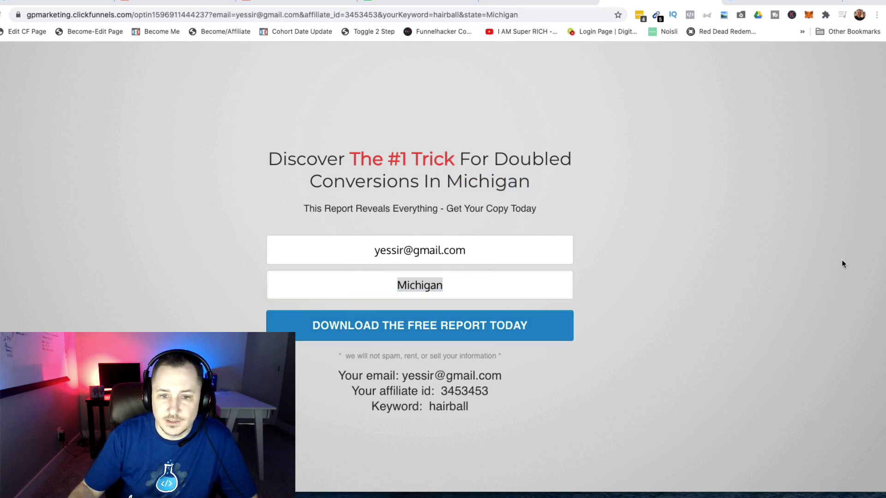